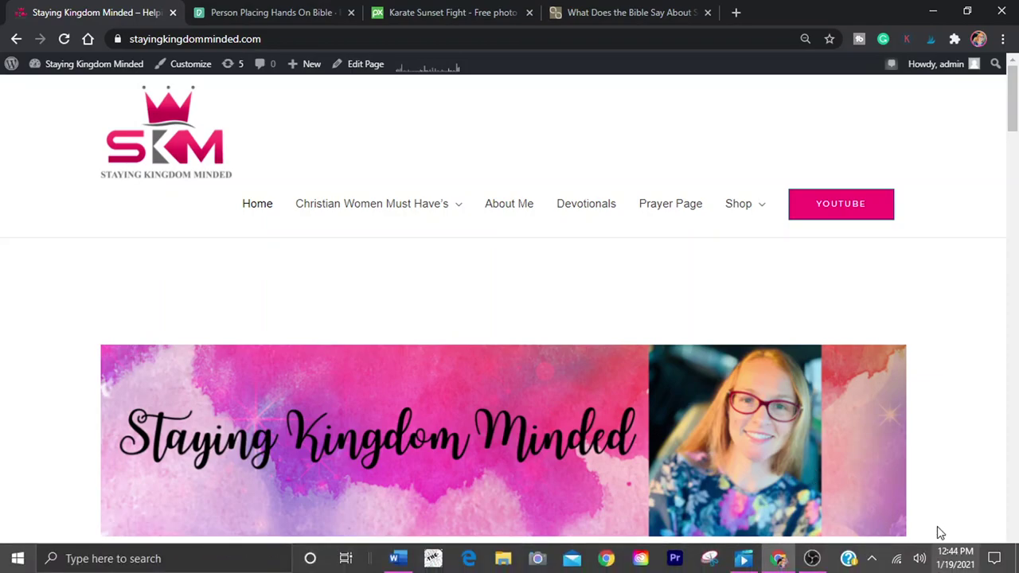
pyautogui.scroll(-3, 941, 498)
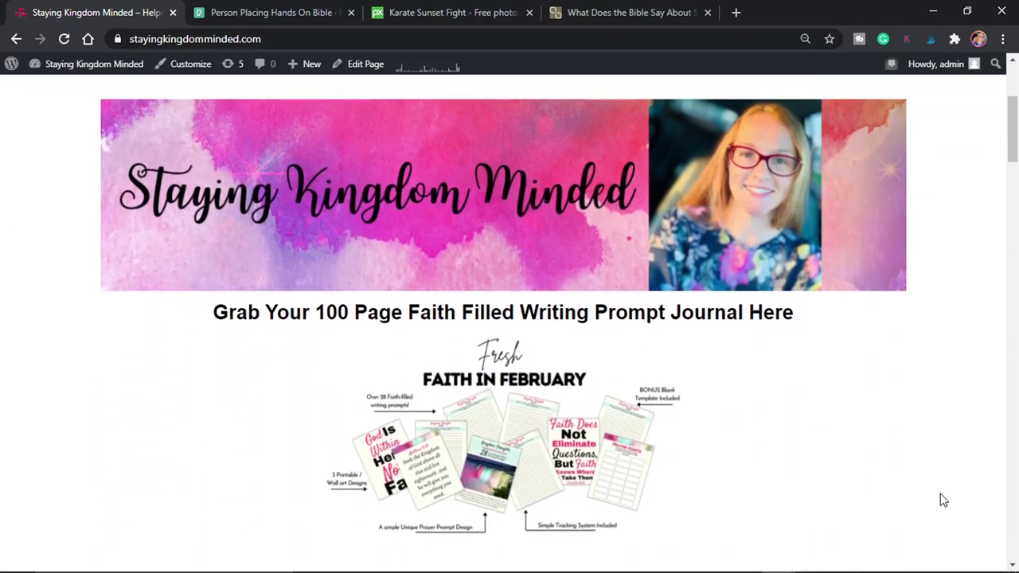
pyautogui.scroll(-1, 941, 500)
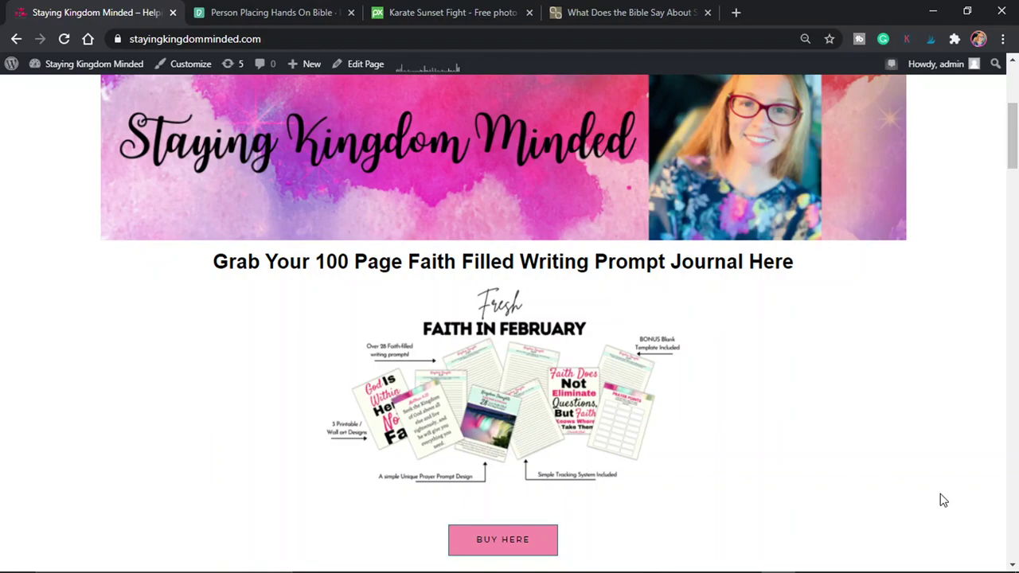
pyautogui.scroll(-2, 943, 500)
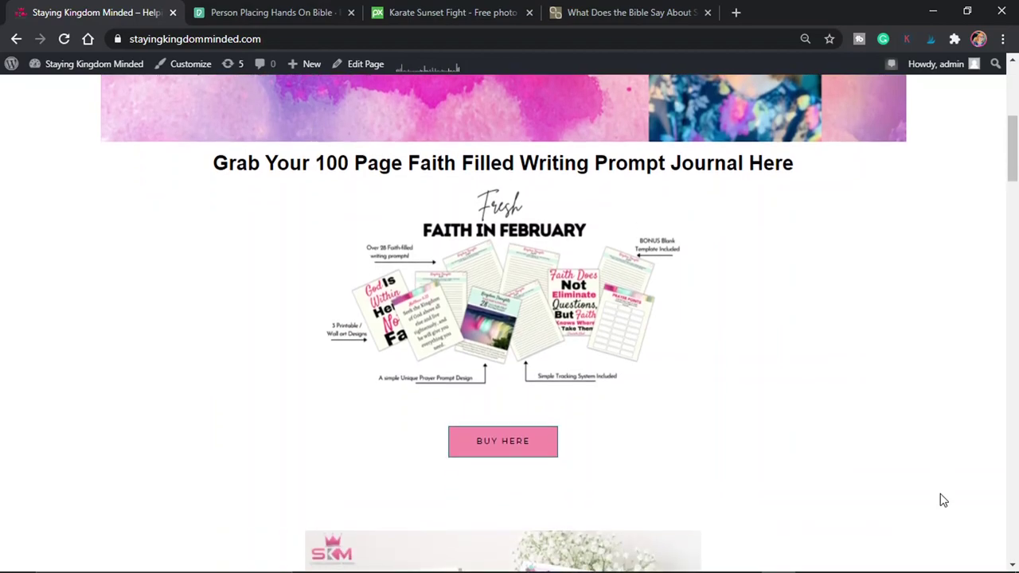
pyautogui.scroll(-2, 941, 500)
pyautogui.scroll(1, 942, 499)
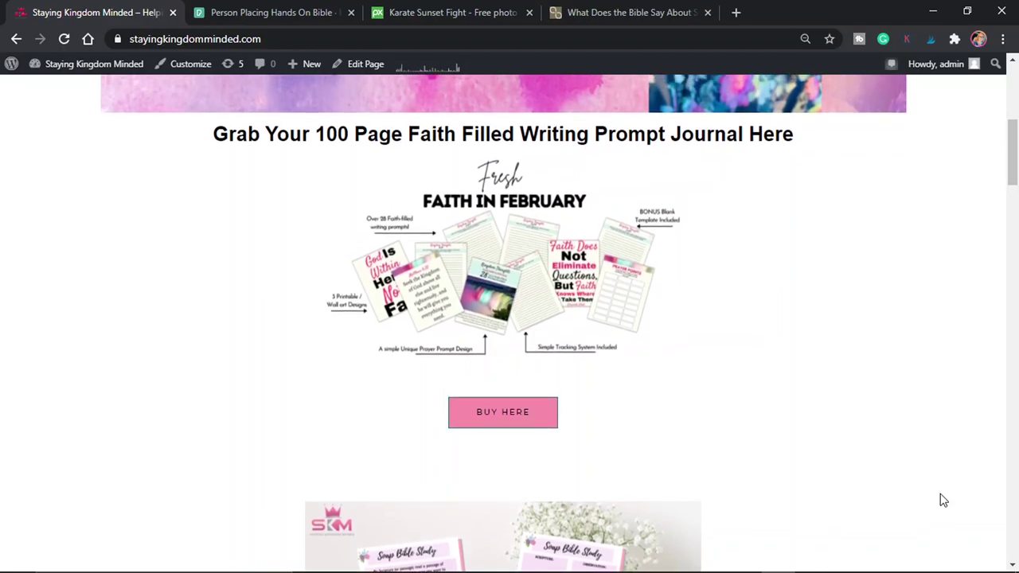
pyautogui.scroll(3, 942, 499)
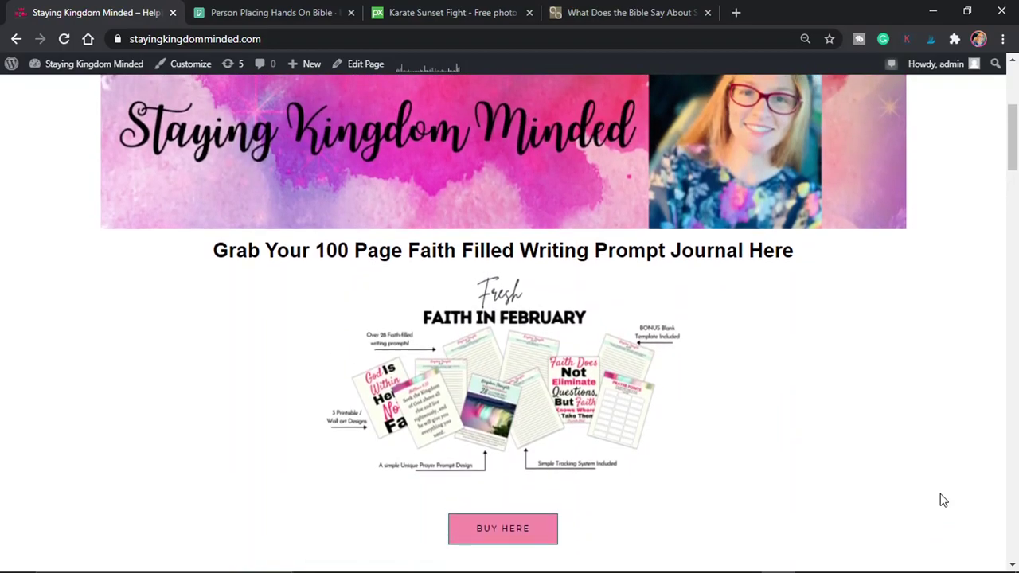
pyautogui.scroll(-3, 943, 500)
pyautogui.scroll(-3, 942, 499)
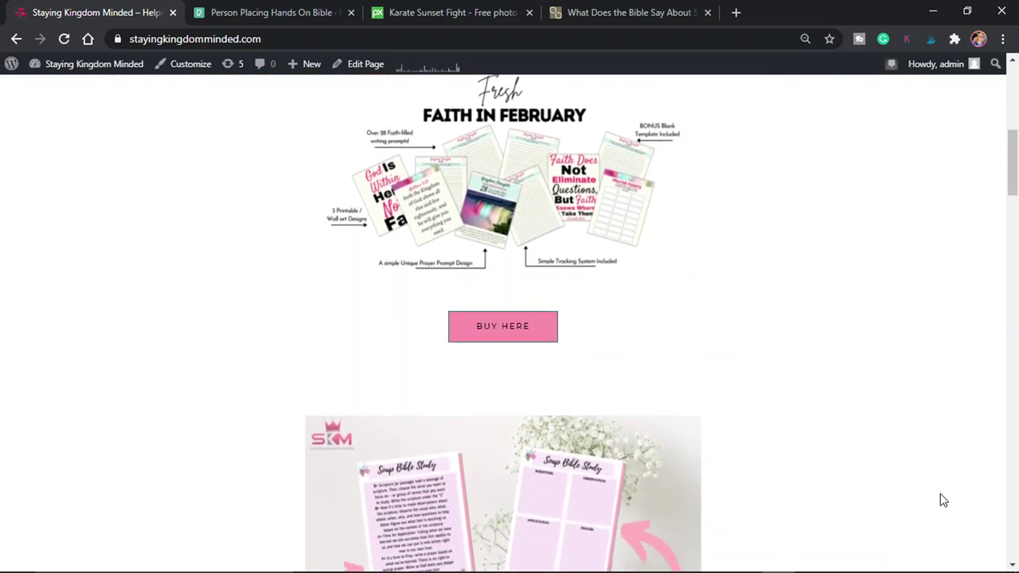
pyautogui.scroll(-1, 942, 499)
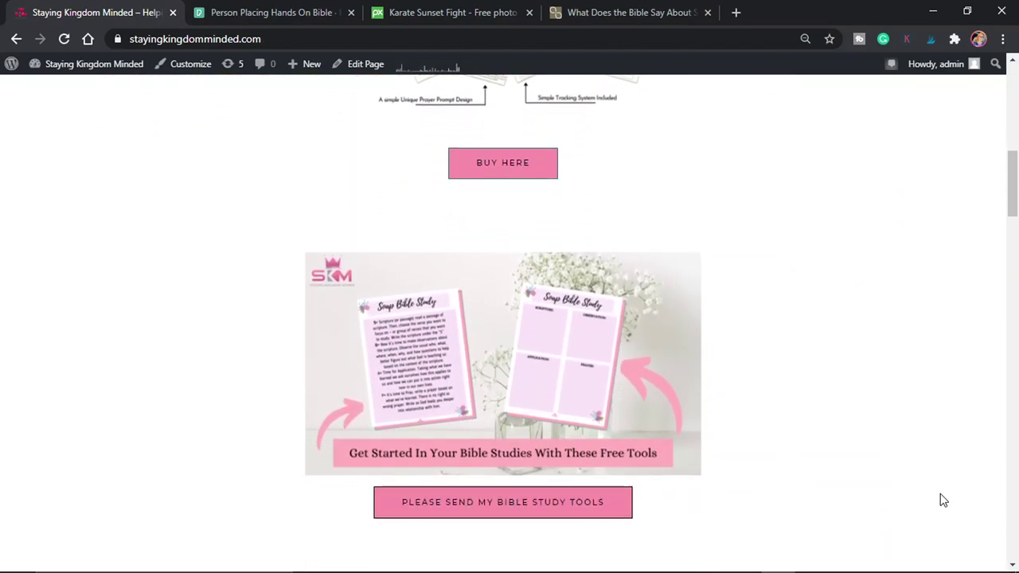
pyautogui.scroll(-2, 942, 500)
pyautogui.scroll(-1, 942, 499)
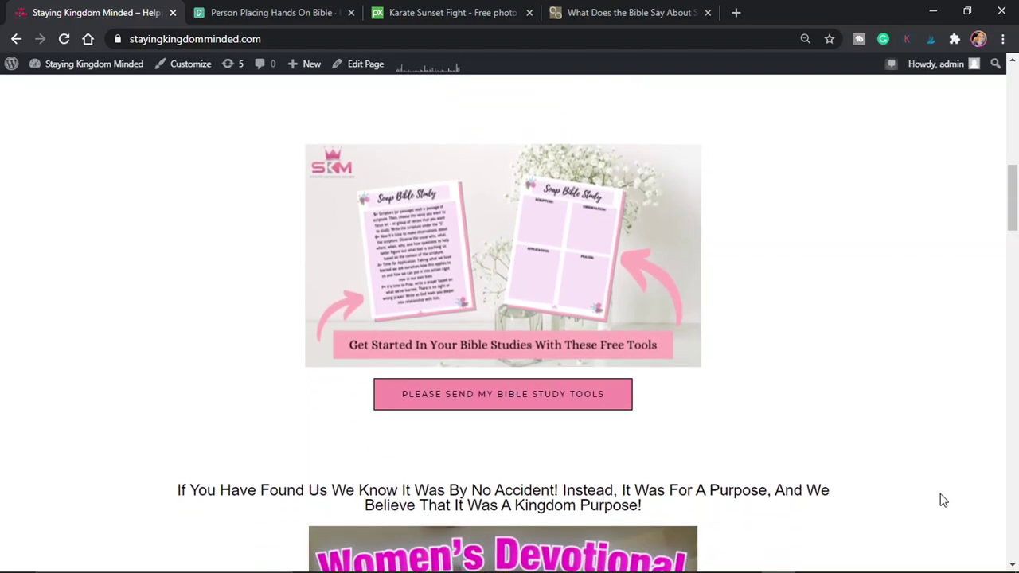
pyautogui.scroll(-3, 943, 500)
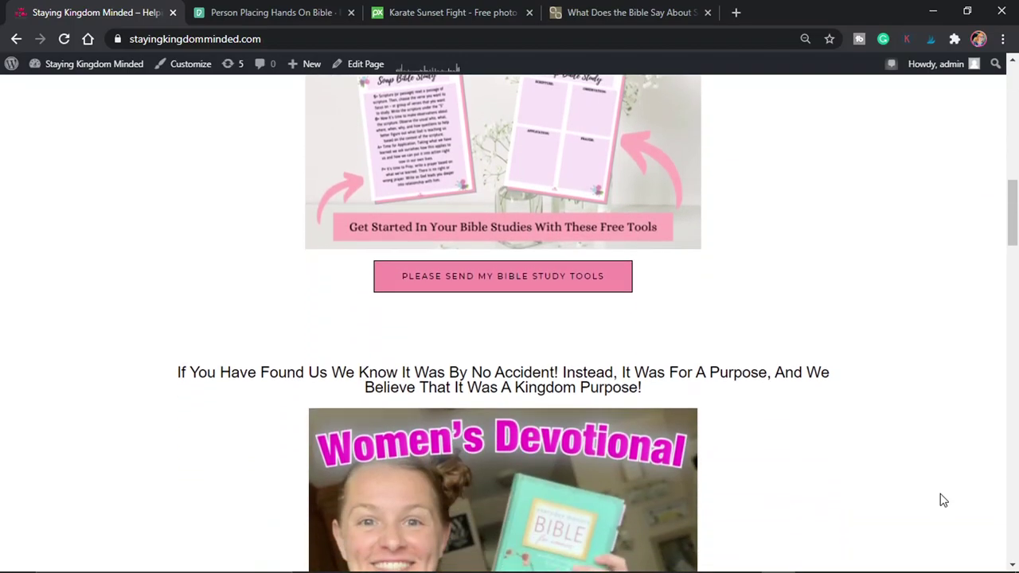
pyautogui.scroll(-1, 942, 500)
pyautogui.scroll(-2, 942, 500)
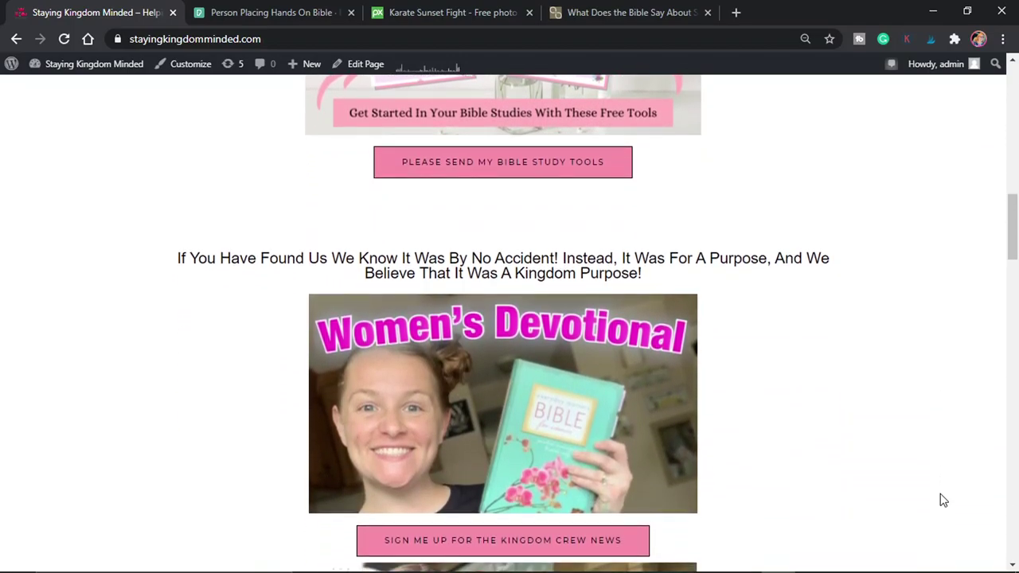
pyautogui.scroll(-1, 942, 499)
pyautogui.scroll(-2, 943, 500)
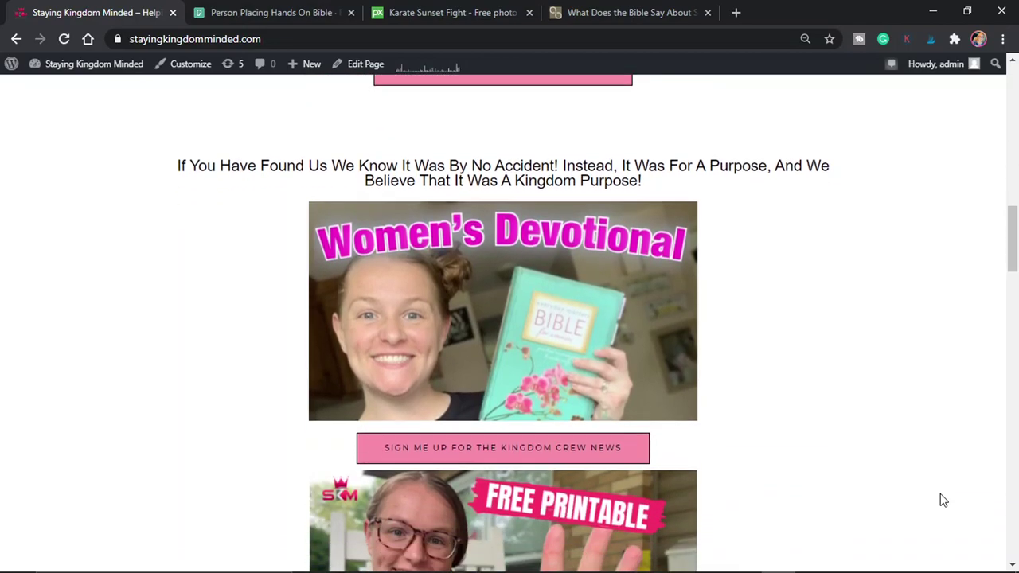
pyautogui.scroll(-3, 942, 500)
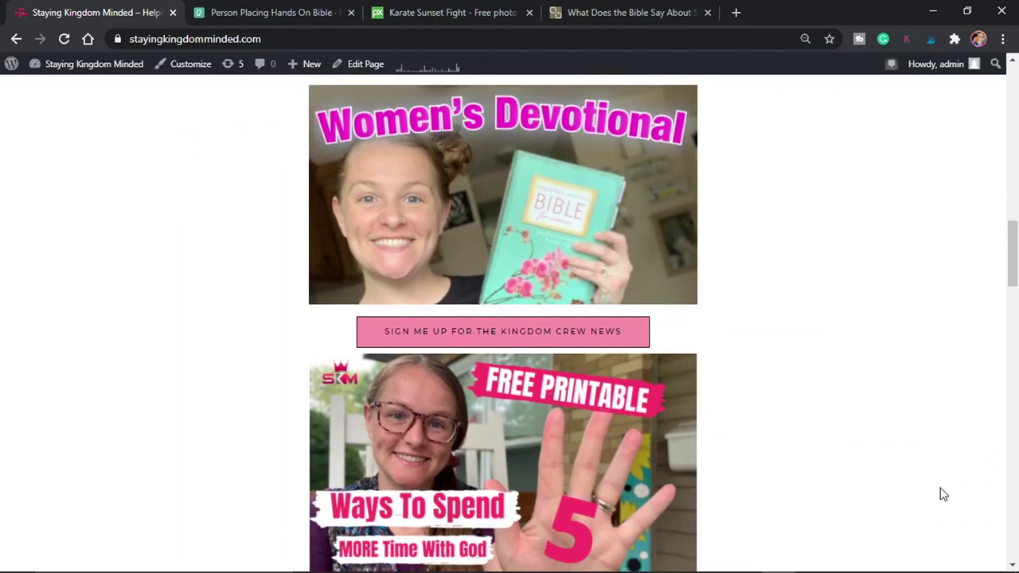
pyautogui.scroll(-1, 942, 494)
pyautogui.scroll(-3, 942, 494)
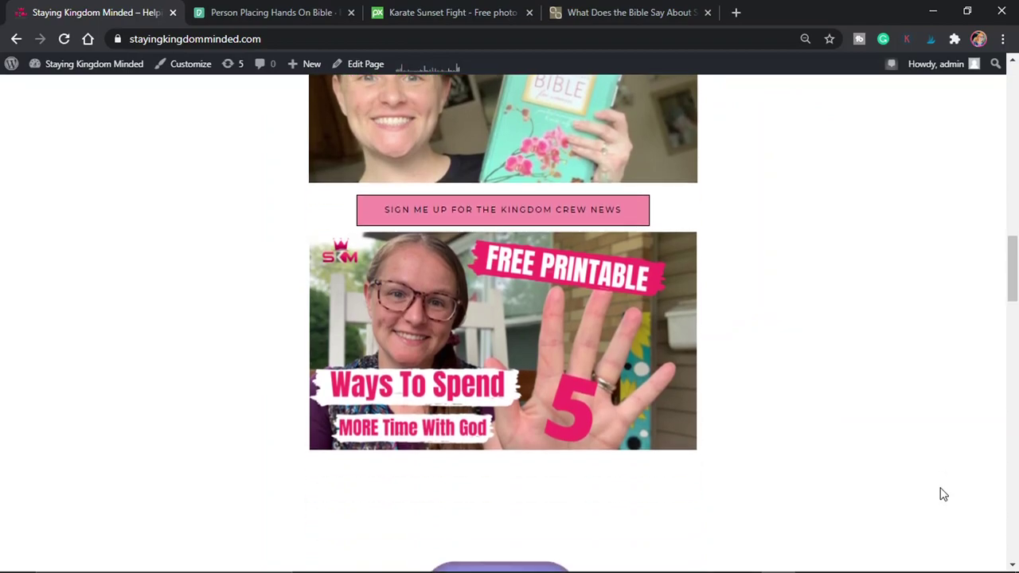
pyautogui.scroll(-4, 942, 495)
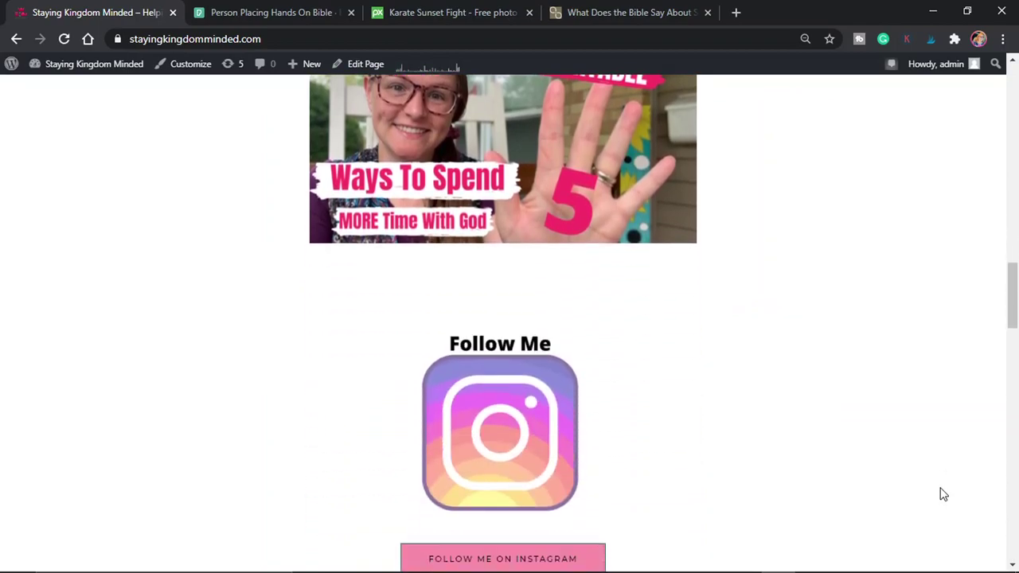
pyautogui.scroll(-5, 942, 494)
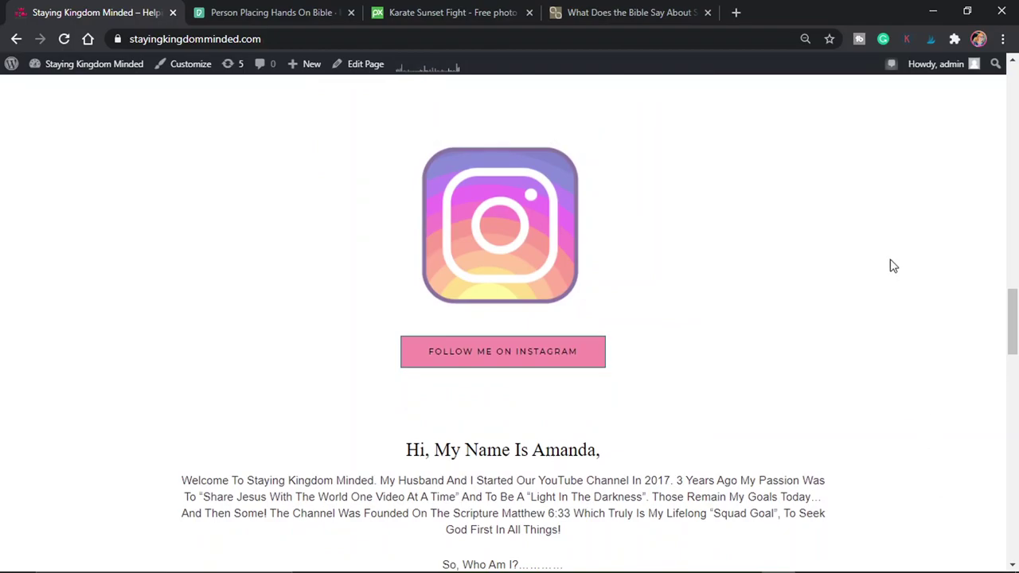
pyautogui.scroll(10, 893, 266)
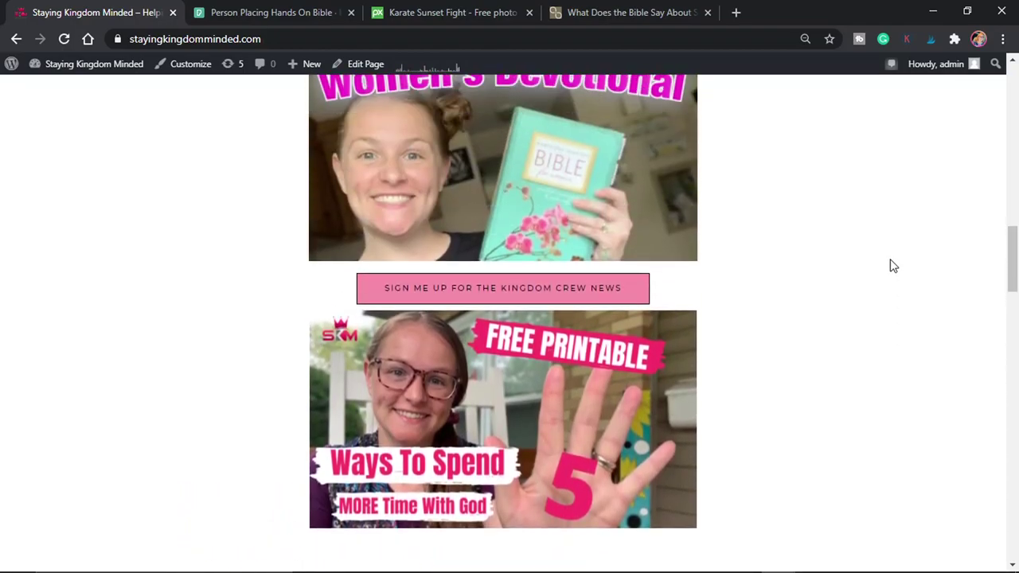
pyautogui.scroll(8, 893, 266)
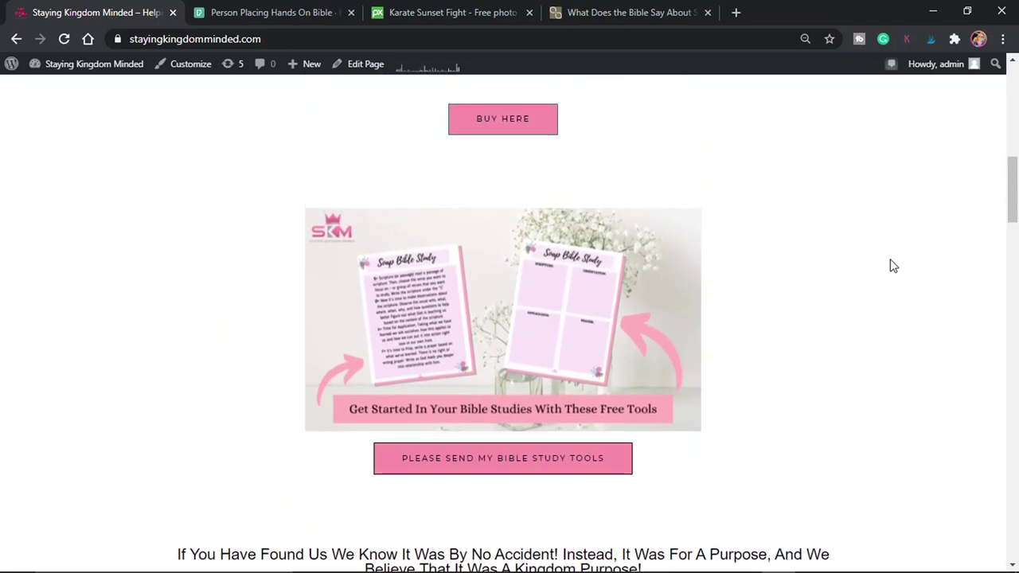
pyautogui.moveTo(496, 359)
pyautogui.scroll(4, 783, 280)
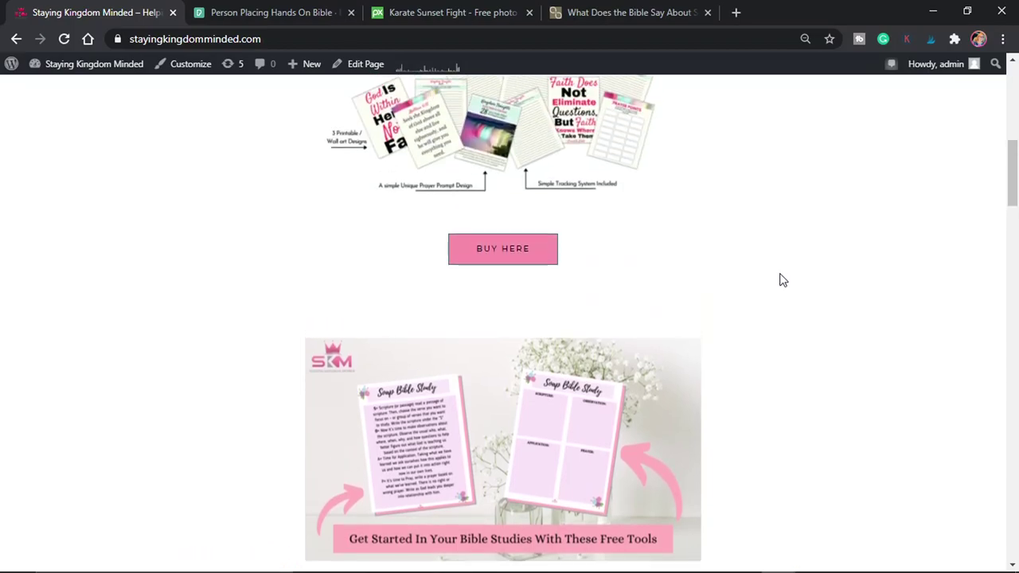
pyautogui.scroll(5, 779, 273)
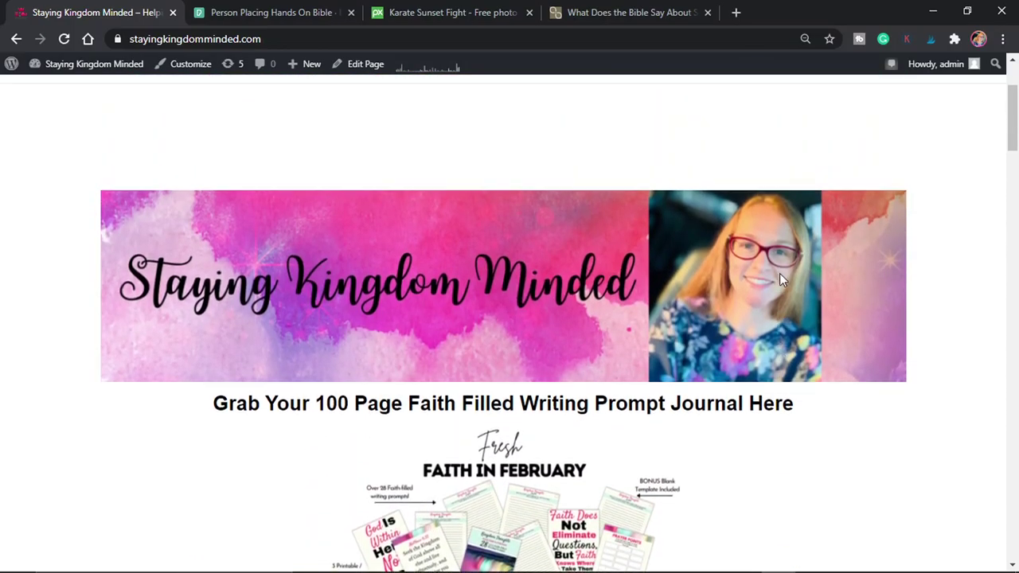
pyautogui.scroll(1, 779, 280)
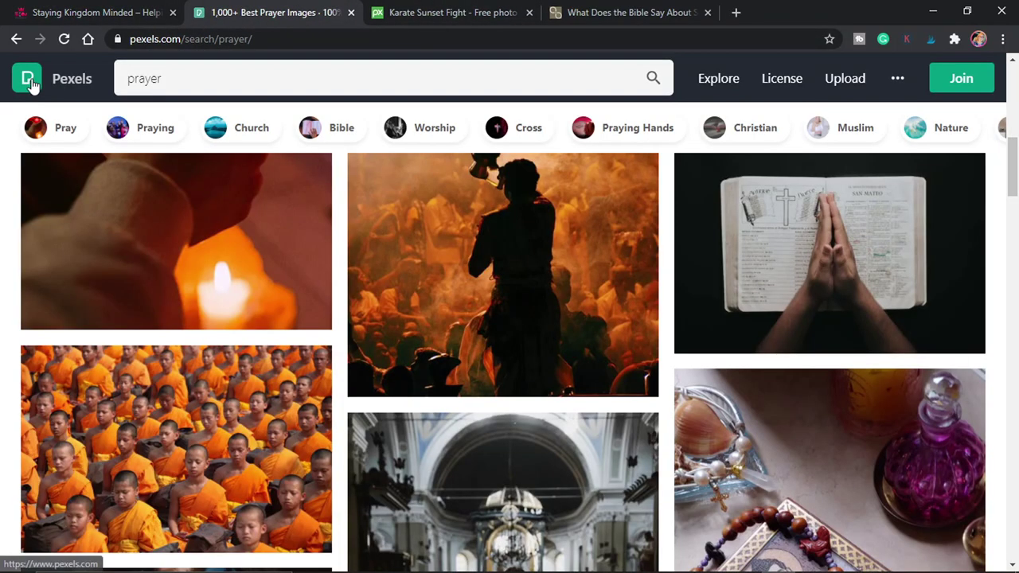
# Go back from the 'prayer' results to the Pexels home page via the logo
pyautogui.click(24, 87)
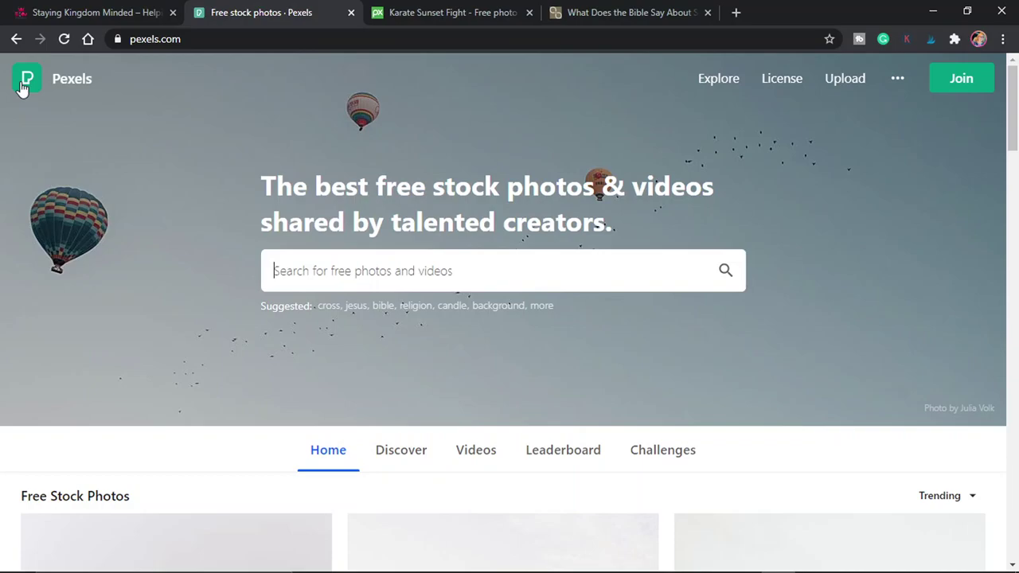
# Search Pixabay for 'PRAYER' and look over the prayer image results
pyautogui.click(409, 18)
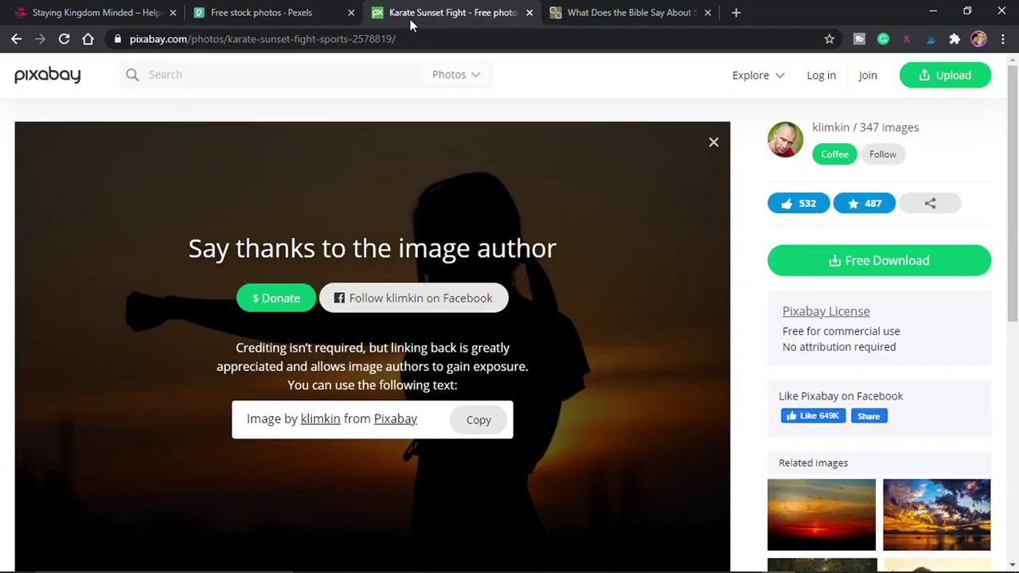
pyautogui.click(69, 88)
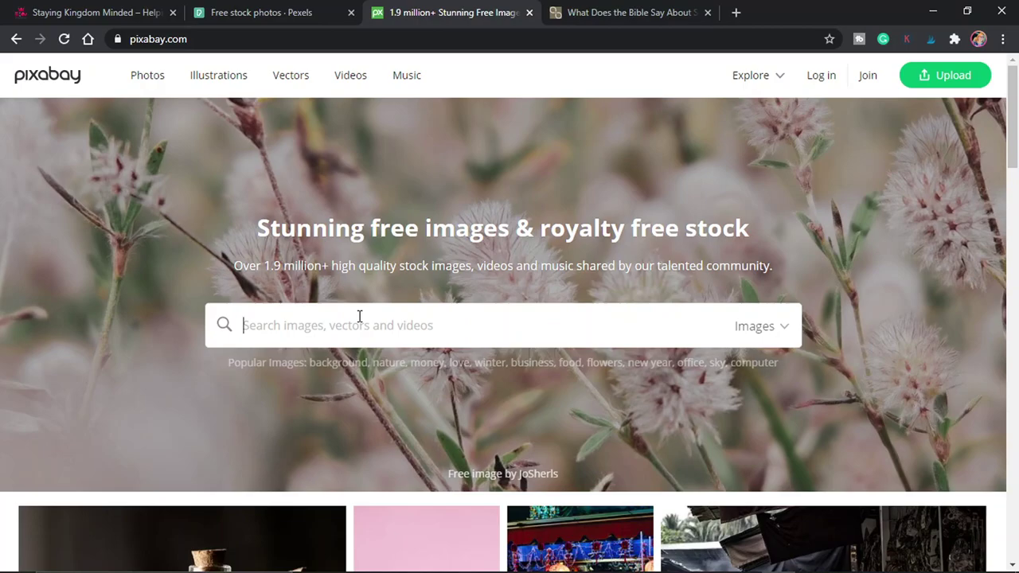
pyautogui.write('PRAYER')
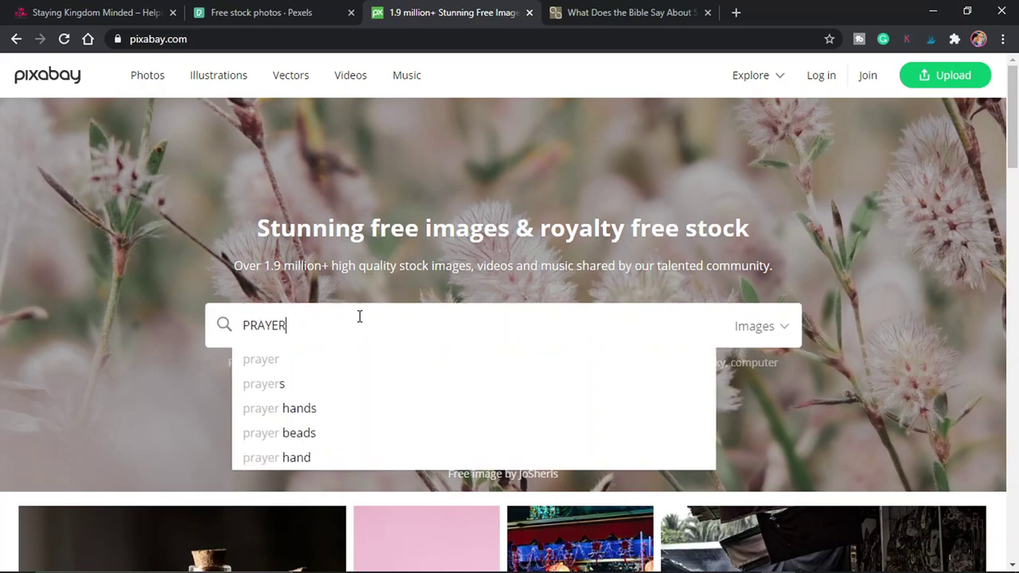
pyautogui.press('Return')
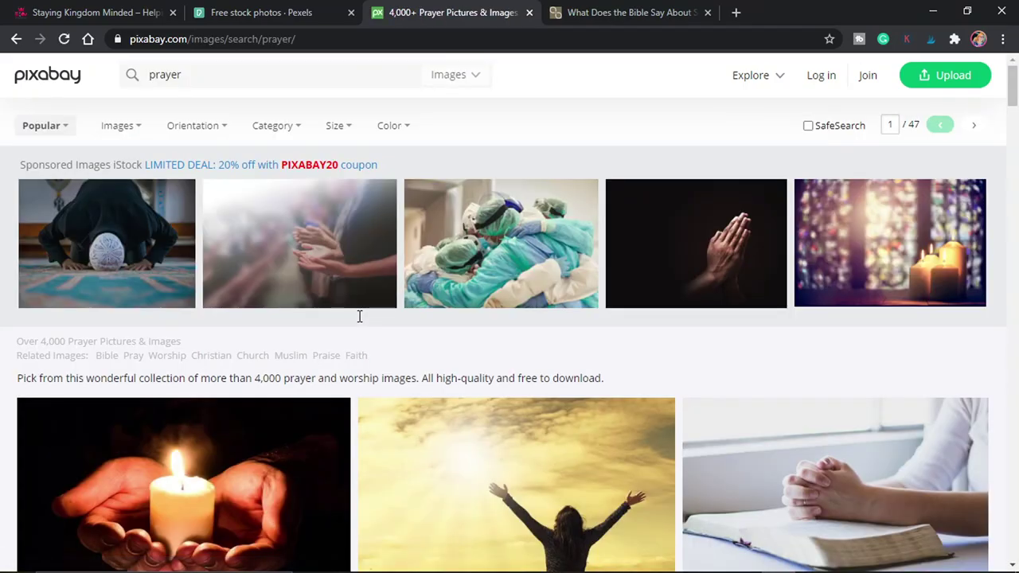
pyautogui.scroll(-4, 516, 398)
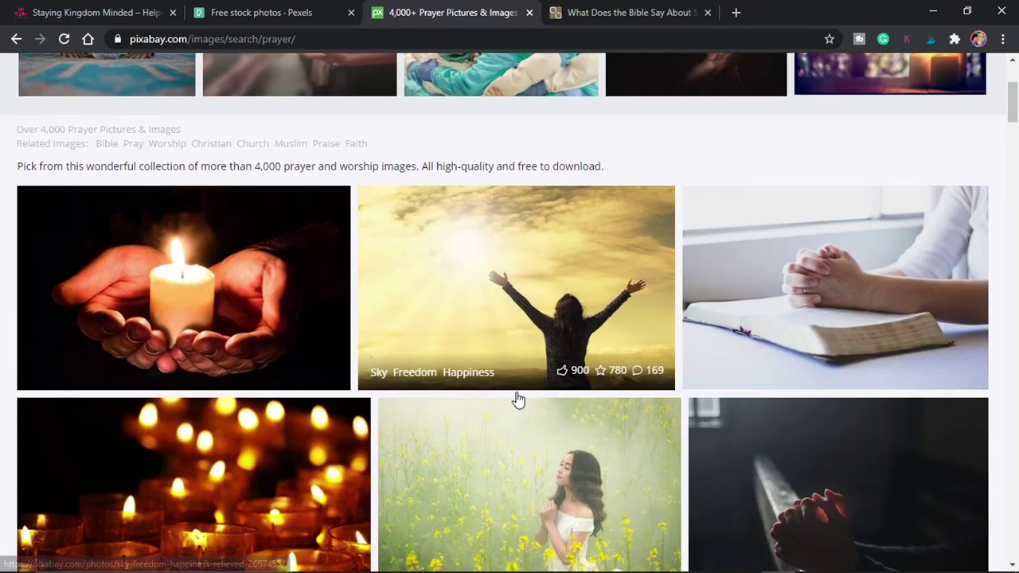
pyautogui.scroll(4, 516, 398)
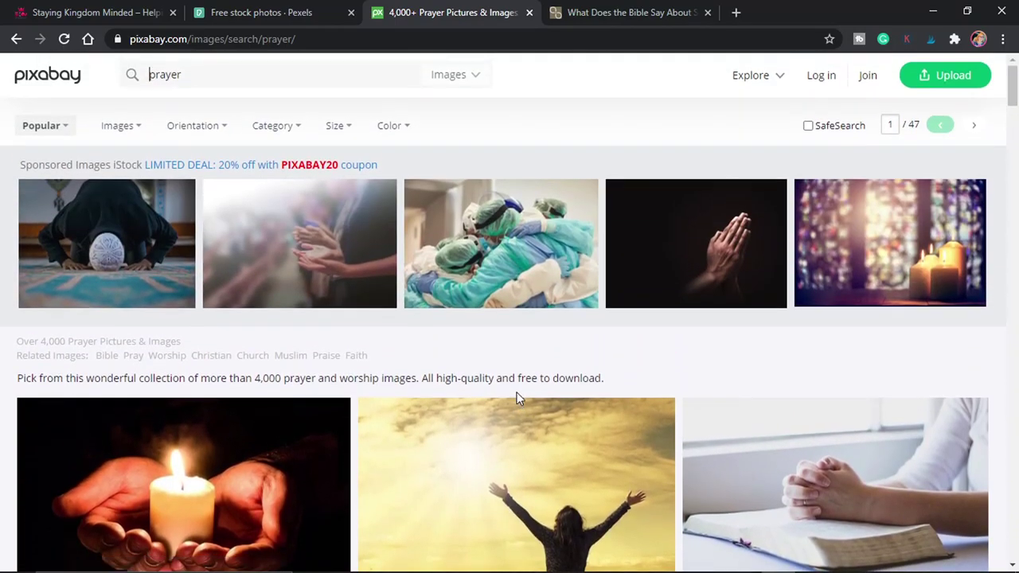
# Search Pexels for 'fight' and scroll through the fight photo results
pyautogui.click(333, 14)
pyautogui.write('fight')
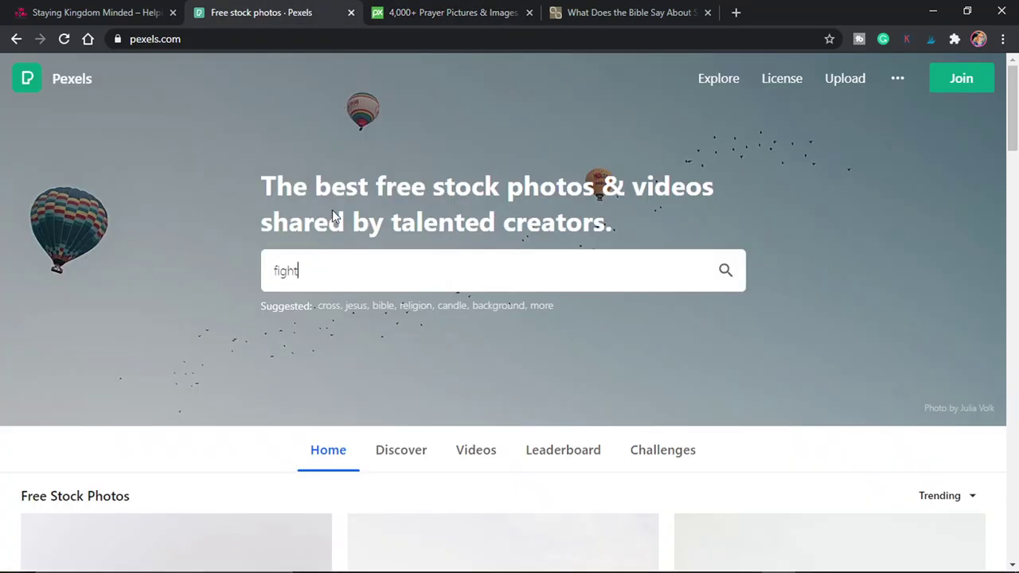
pyautogui.press('Return')
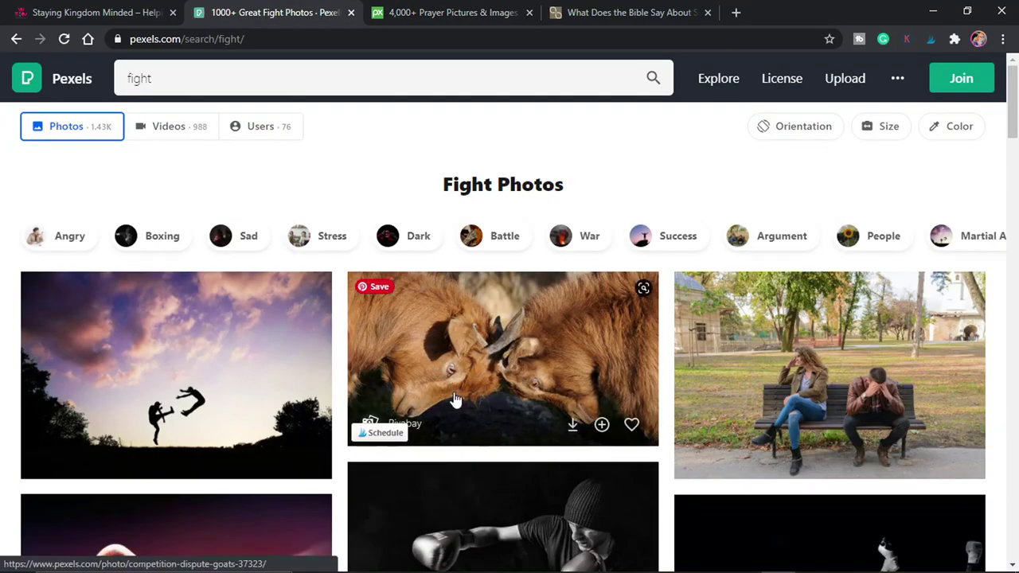
pyautogui.scroll(-1, 454, 399)
pyautogui.scroll(-2, 454, 400)
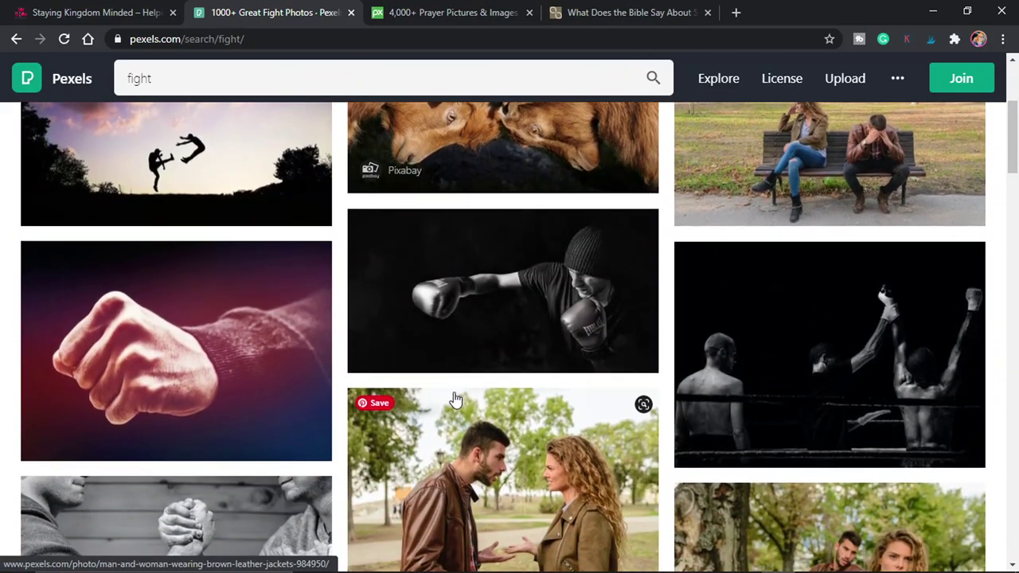
pyautogui.scroll(-1, 454, 399)
pyautogui.scroll(-4, 455, 399)
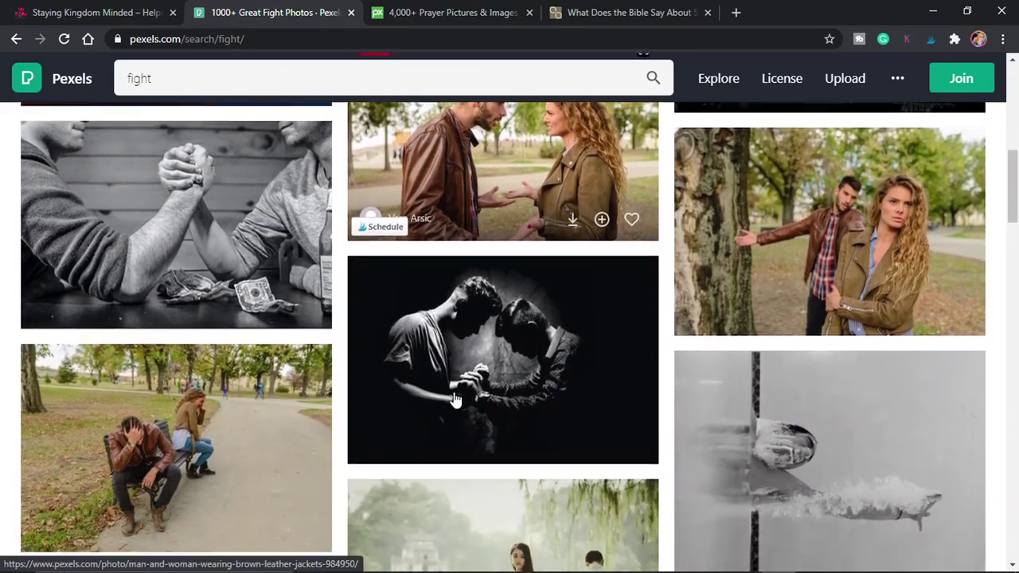
pyautogui.scroll(-2, 454, 398)
pyautogui.scroll(10, 454, 398)
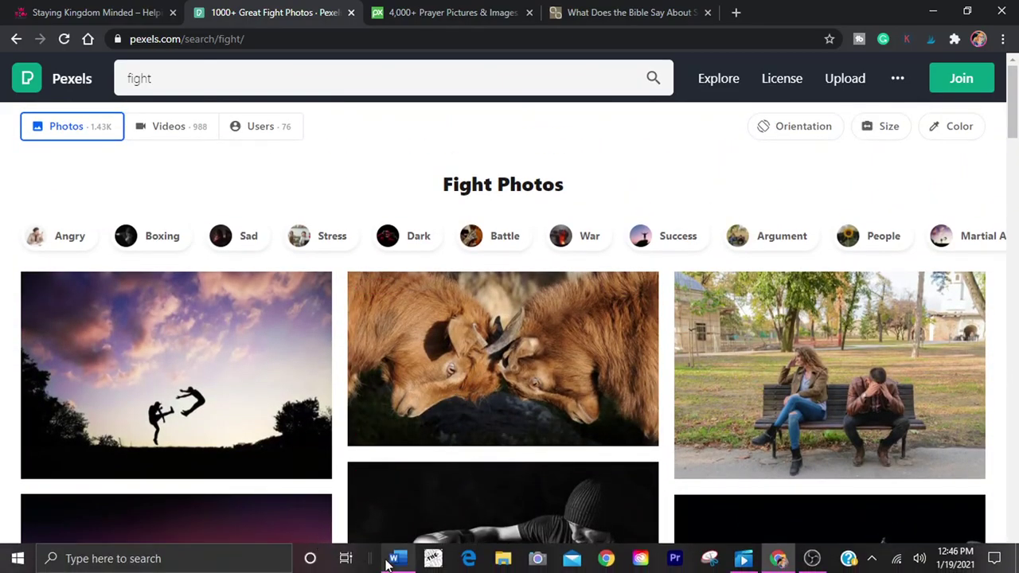
# Scroll through the Spiritual Warfare journal in Word, then create a new blank document
pyautogui.click(392, 559)
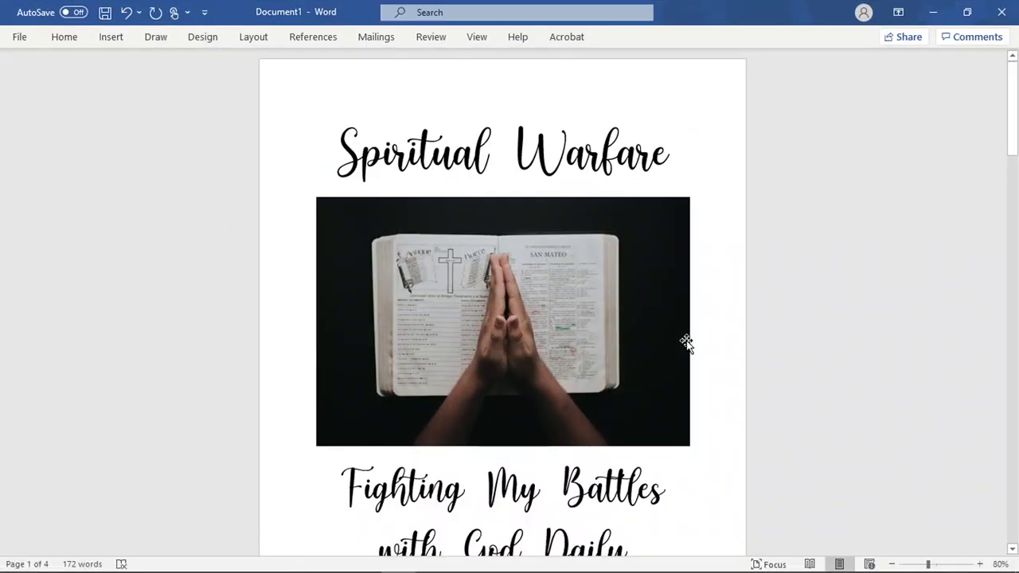
pyautogui.scroll(-1, 718, 342)
pyautogui.scroll(-8, 719, 343)
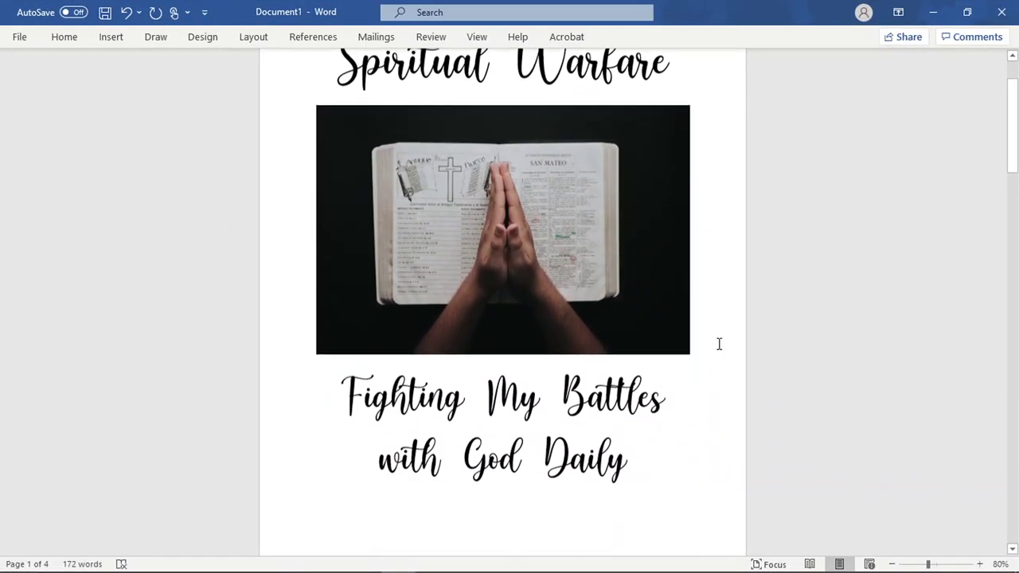
pyautogui.scroll(-10, 719, 343)
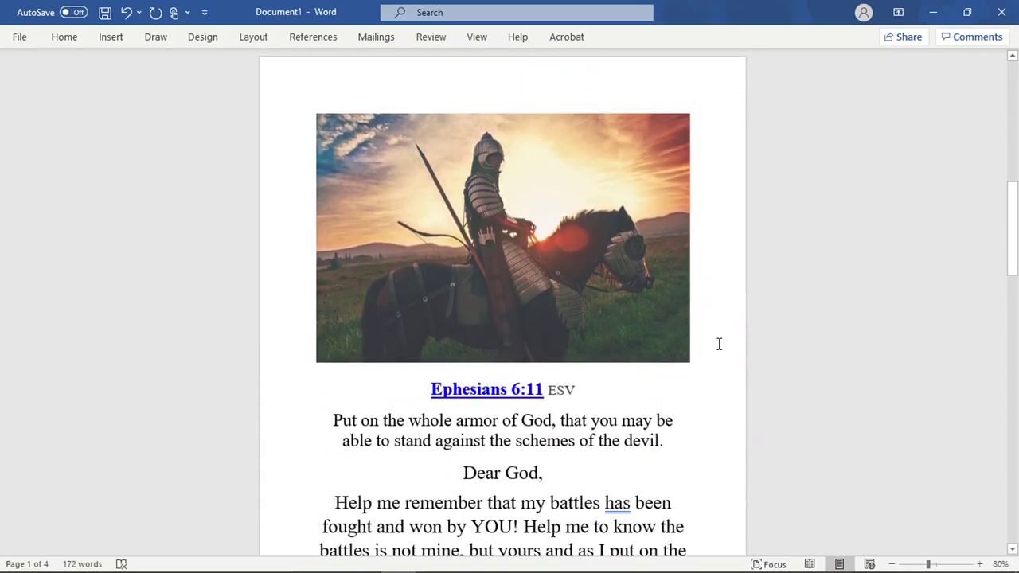
pyautogui.scroll(-14, 719, 343)
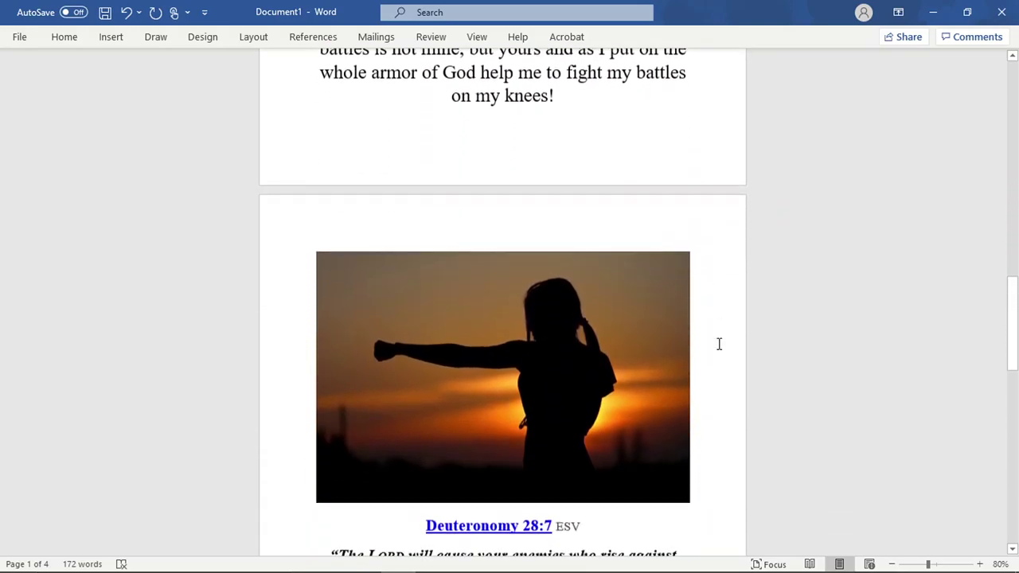
pyautogui.scroll(20, 718, 343)
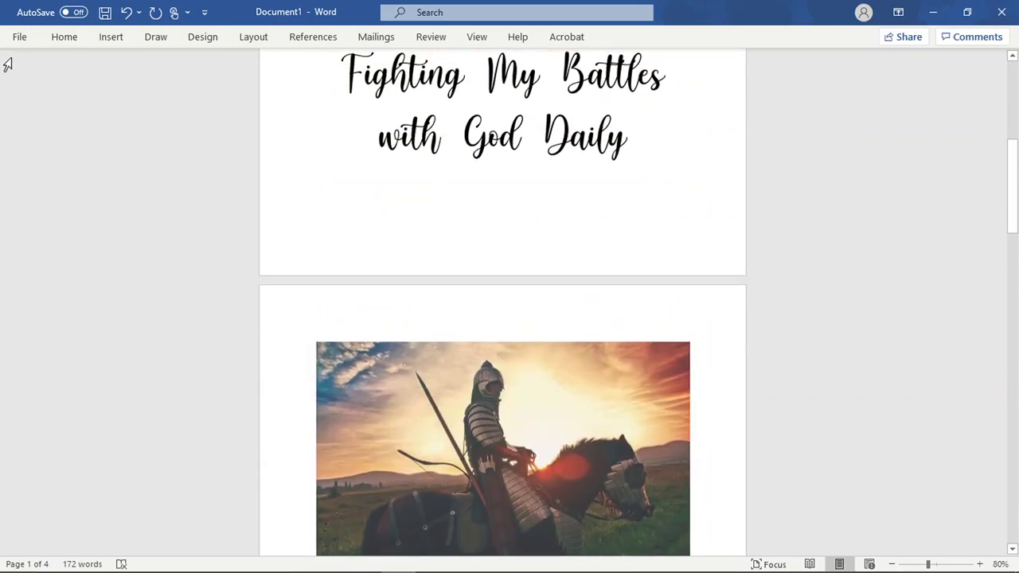
pyautogui.click(21, 38)
pyautogui.click(244, 177)
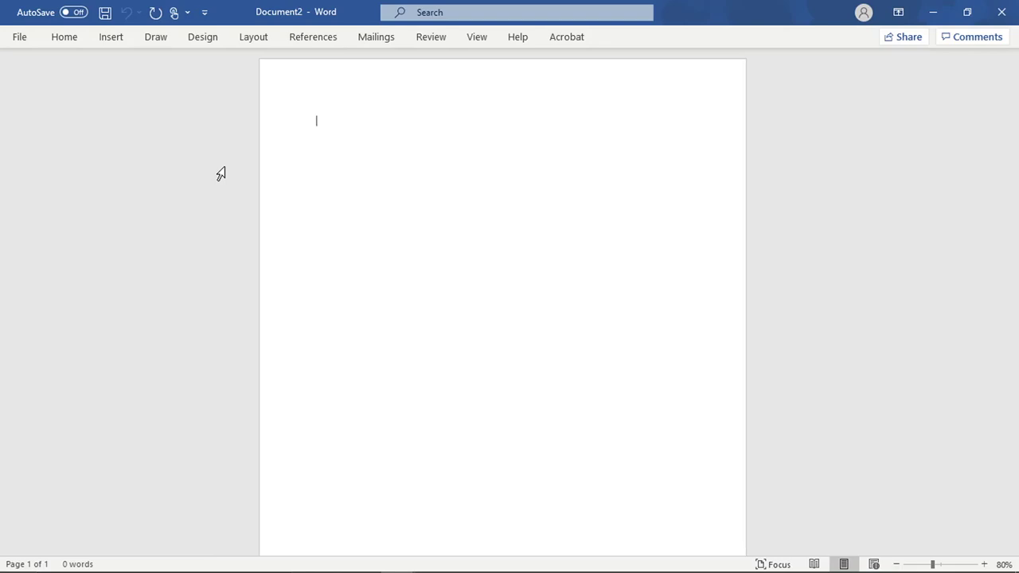
# Centre the first line and choose the larger Personal Use script font
pyautogui.click(64, 38)
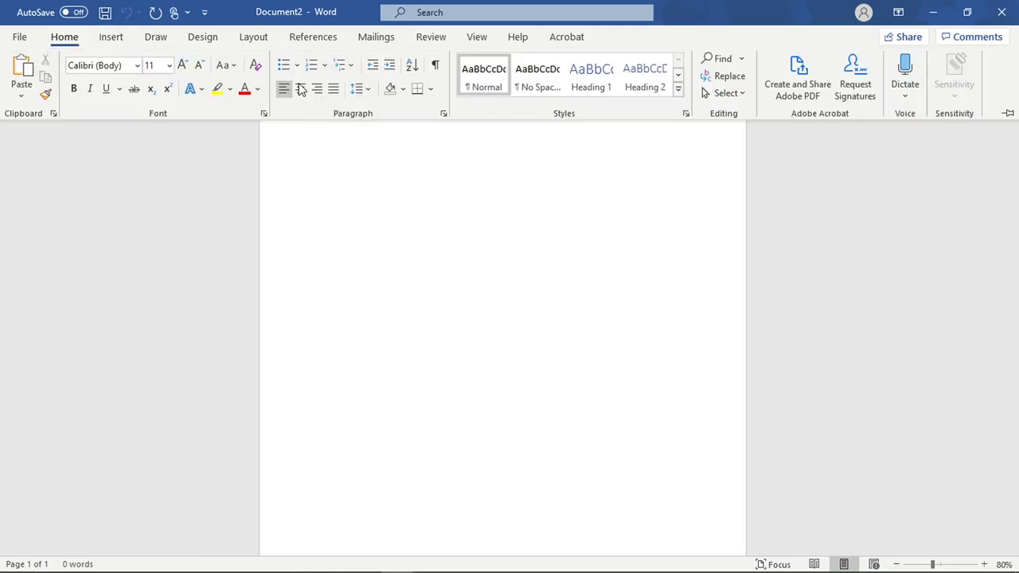
pyautogui.click(302, 91)
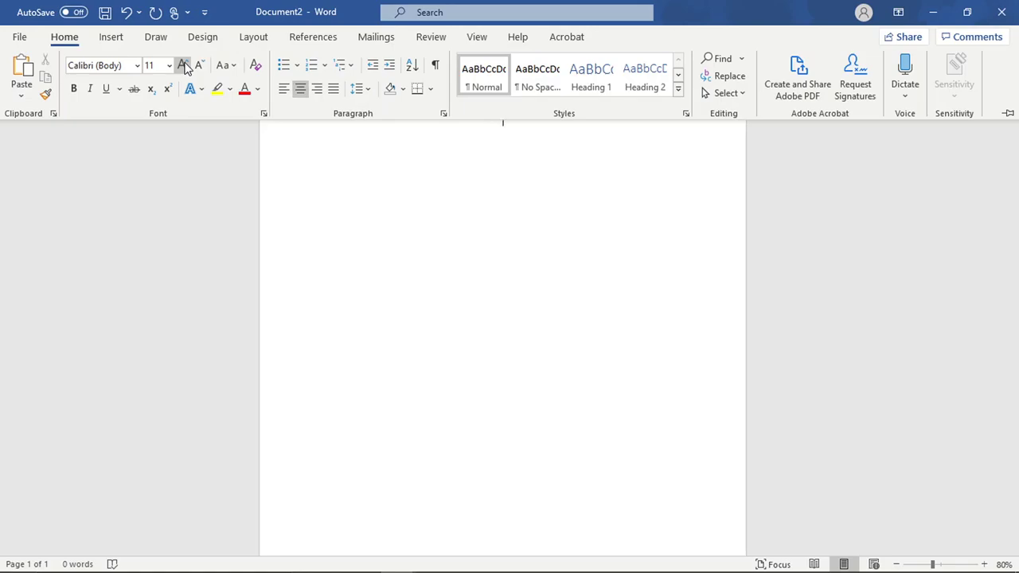
pyautogui.click(183, 65)
pyautogui.click(183, 65)
pyautogui.click(183, 65)
pyautogui.click(137, 66)
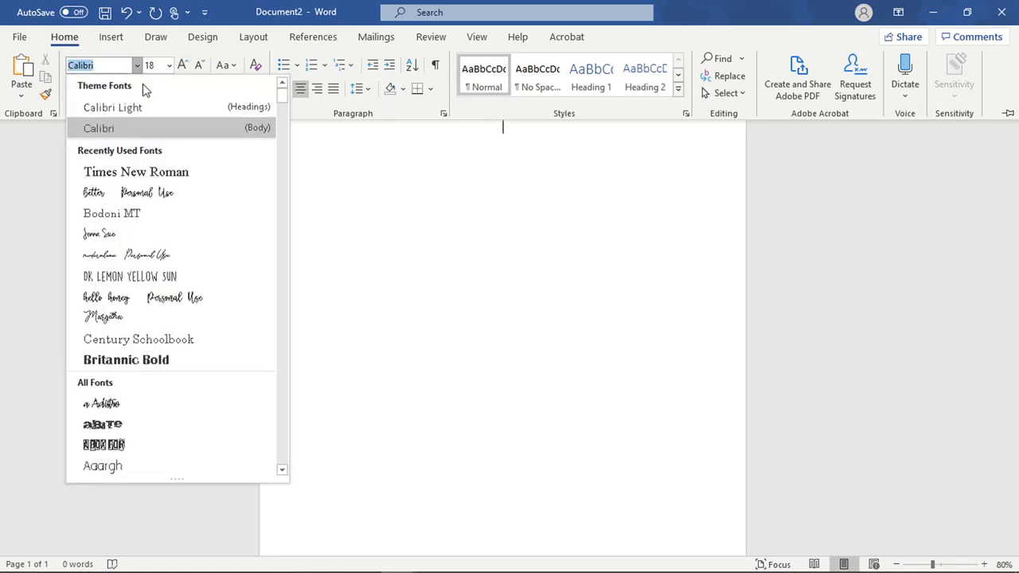
pyautogui.click(156, 192)
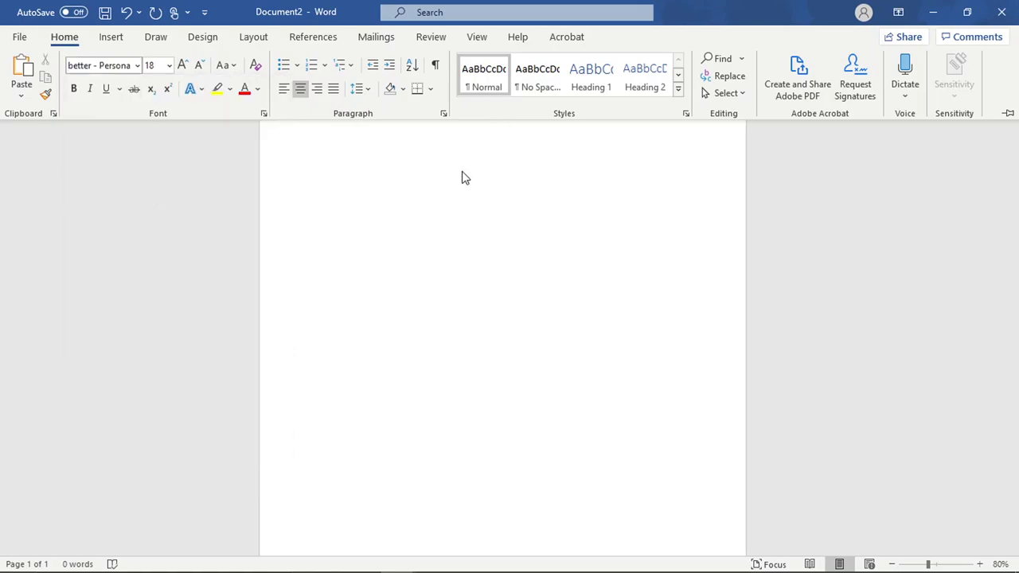
pyautogui.hotkey('ctrl', 'F1')
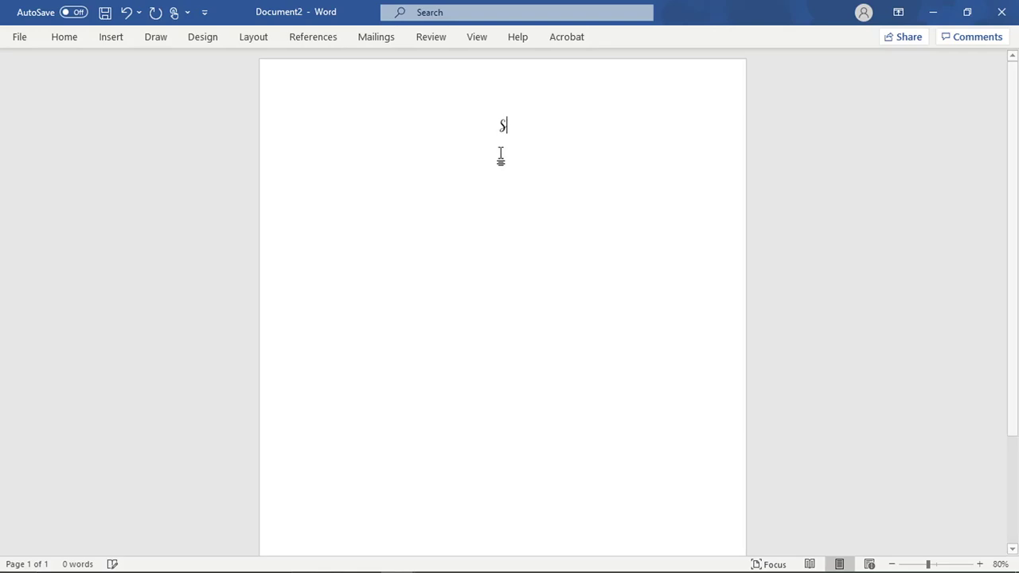
# Type 'Spiritual Warfare', enlarge it with Grow Font, and start a new line below
pyautogui.write('Spiritual Warfare')
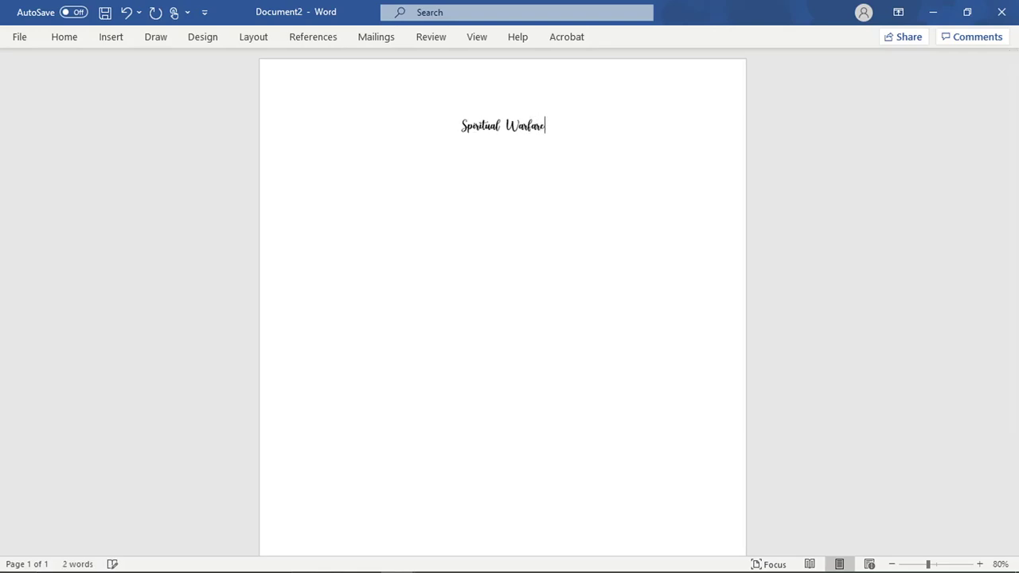
pyautogui.moveTo(550, 132); pyautogui.dragTo(446, 130)
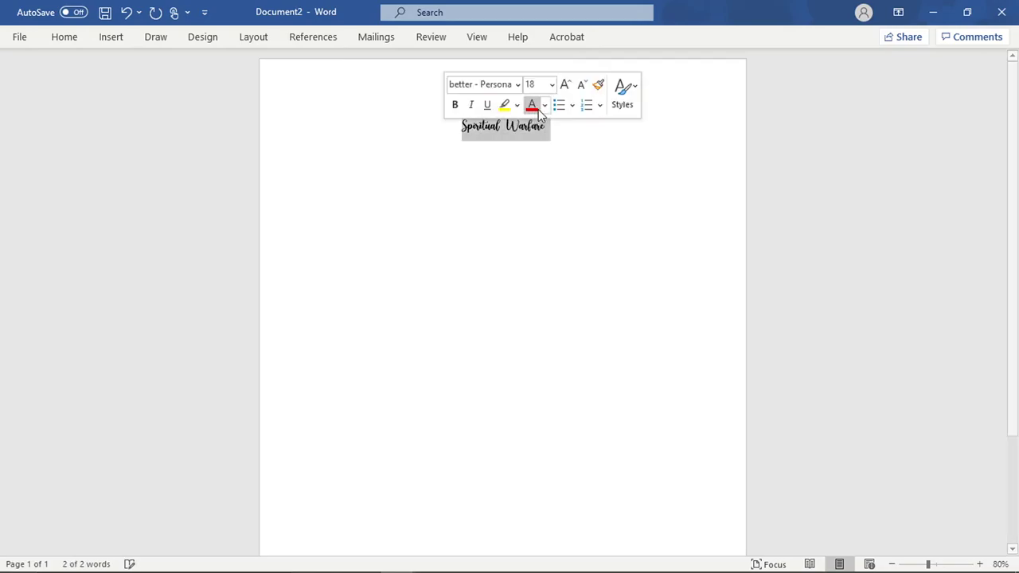
pyautogui.click(565, 85)
pyautogui.click(565, 85)
pyautogui.click(565, 84)
pyautogui.click(565, 84)
pyautogui.click(565, 84)
pyautogui.click(565, 85)
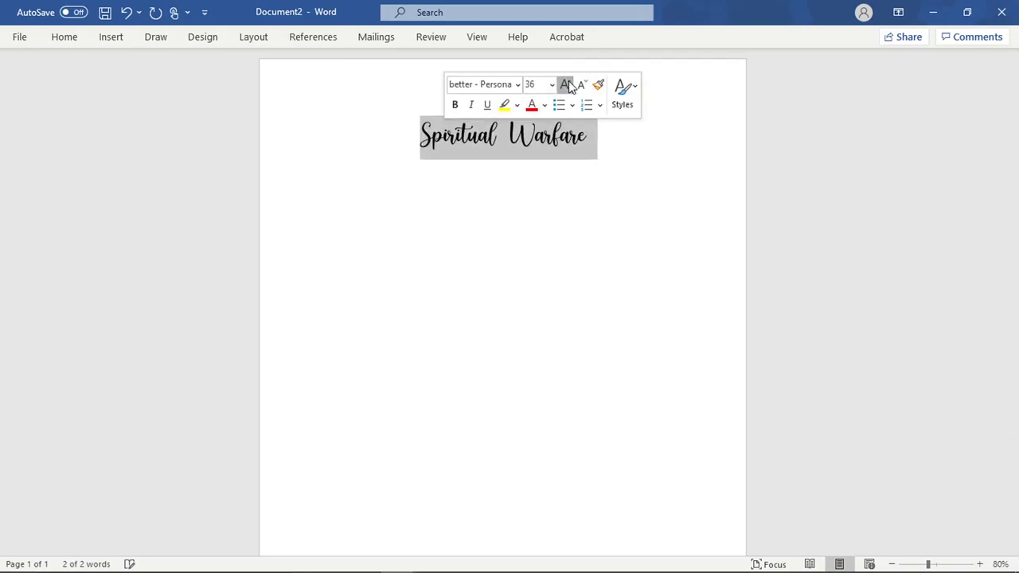
pyautogui.click(567, 85)
pyautogui.click(521, 159)
pyautogui.click(671, 157)
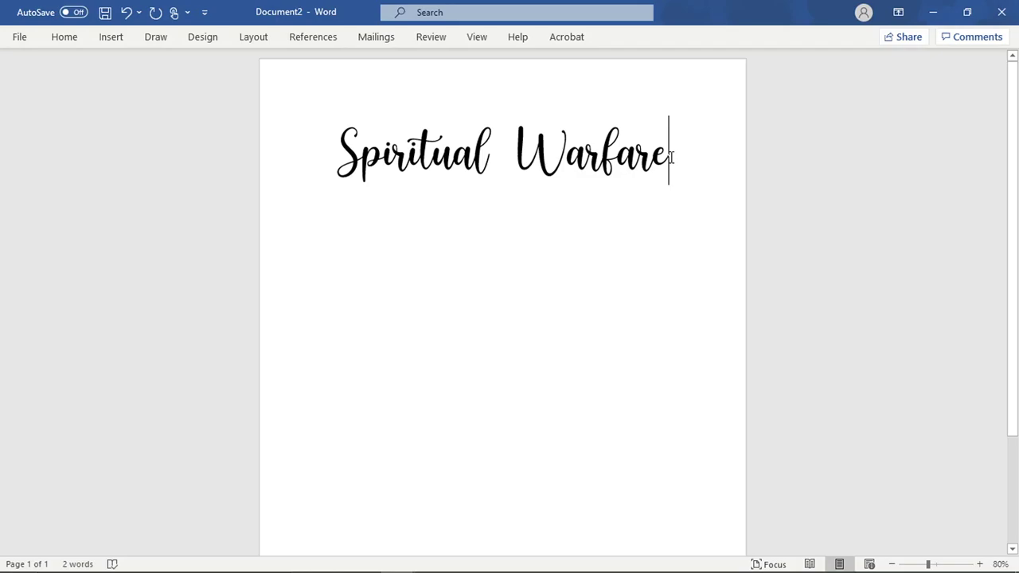
pyautogui.press('Return')
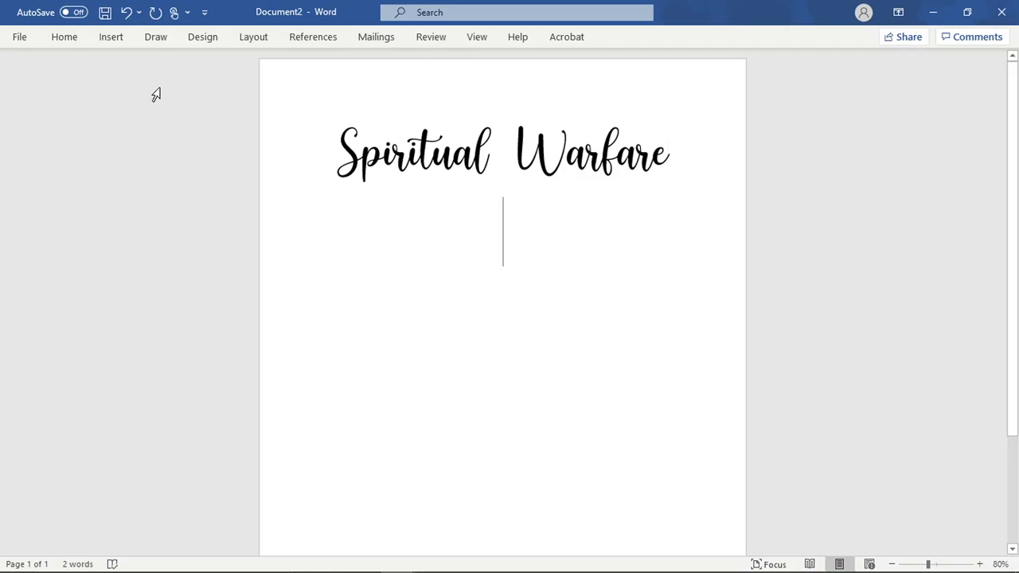
pyautogui.click(119, 40)
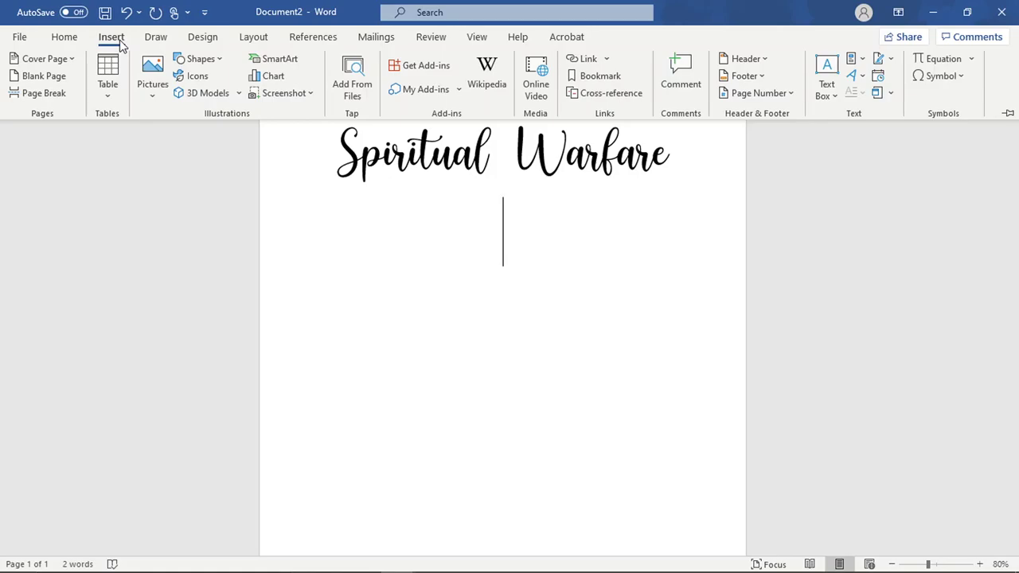
# Insert the 'fight' knight photo from the Desktop under the title
pyautogui.click(152, 78)
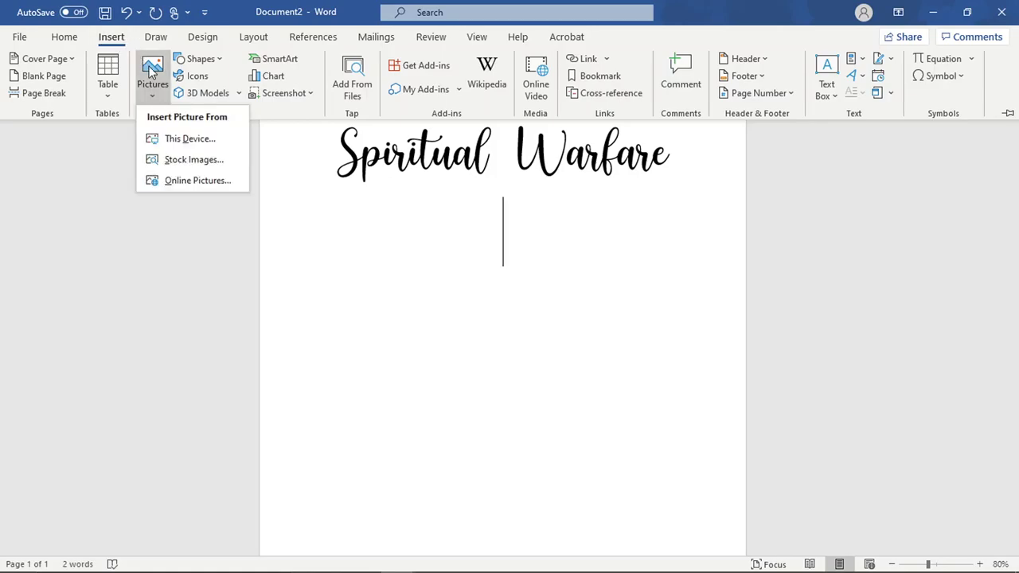
pyautogui.click(185, 139)
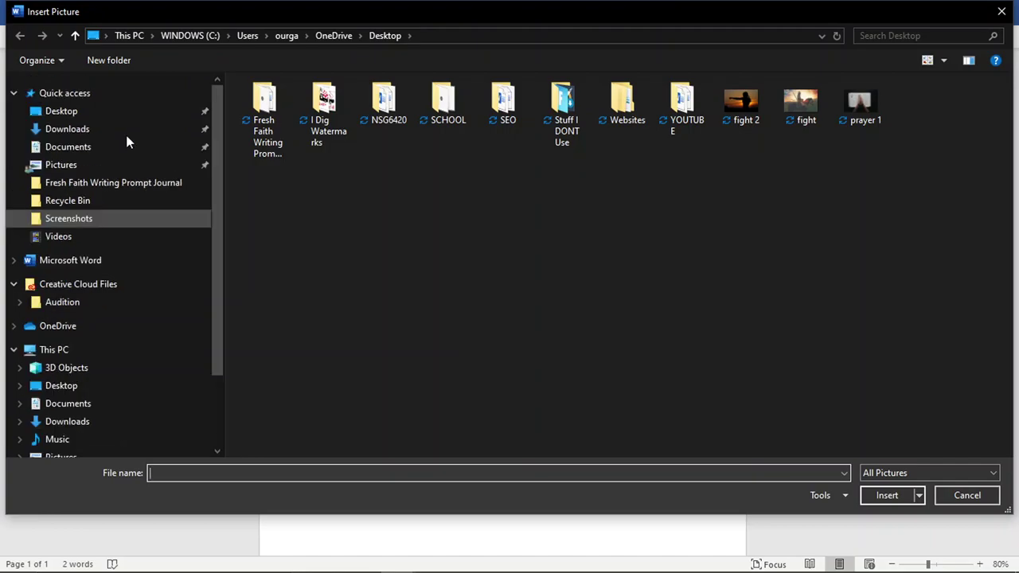
pyautogui.click(83, 117)
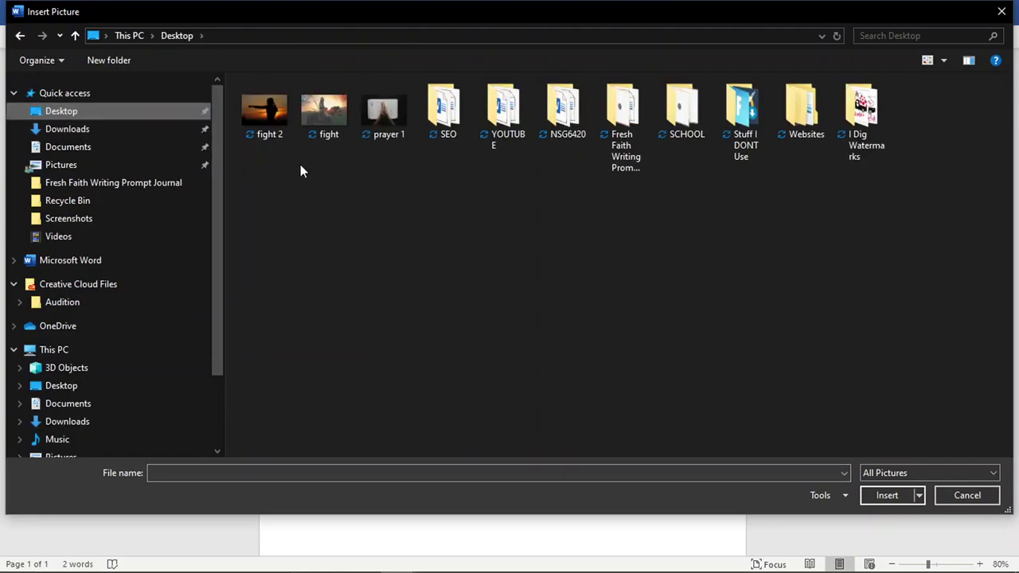
pyautogui.click(324, 111)
pyautogui.click(884, 495)
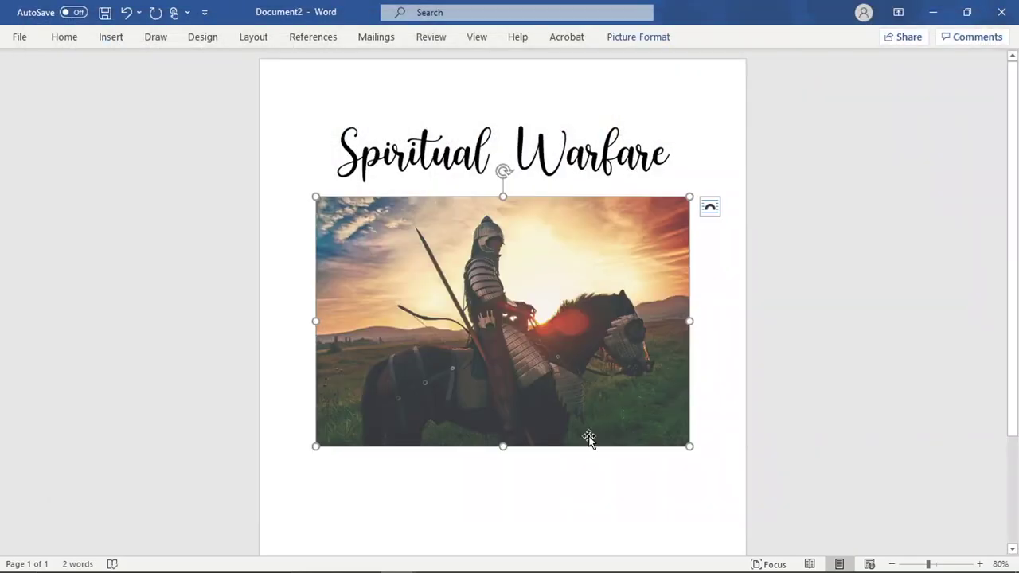
# Add an empty line directly after the knight picture
pyautogui.click(704, 419)
pyautogui.scroll(-1, 704, 419)
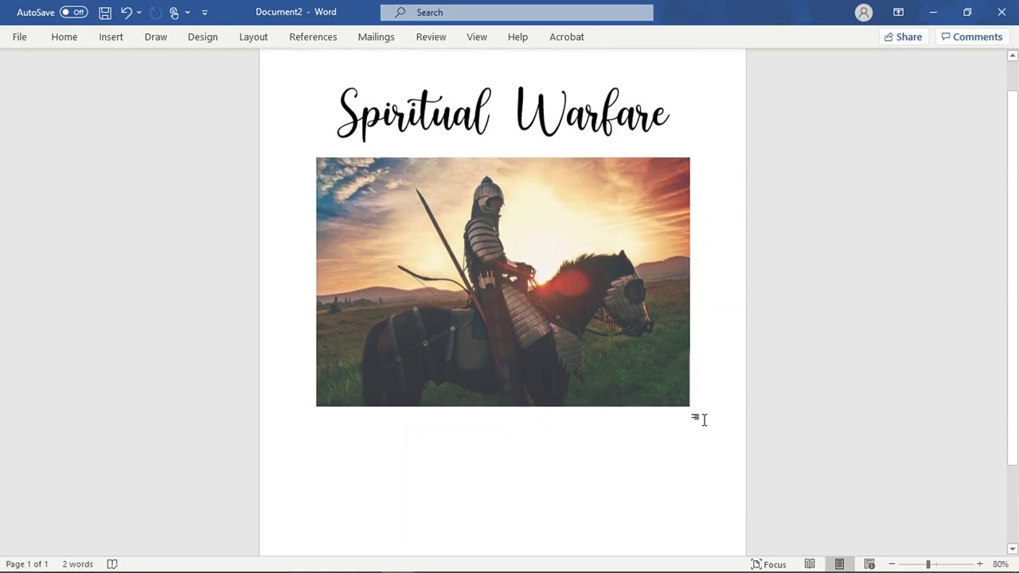
pyautogui.hotkey('shift', 'Up')
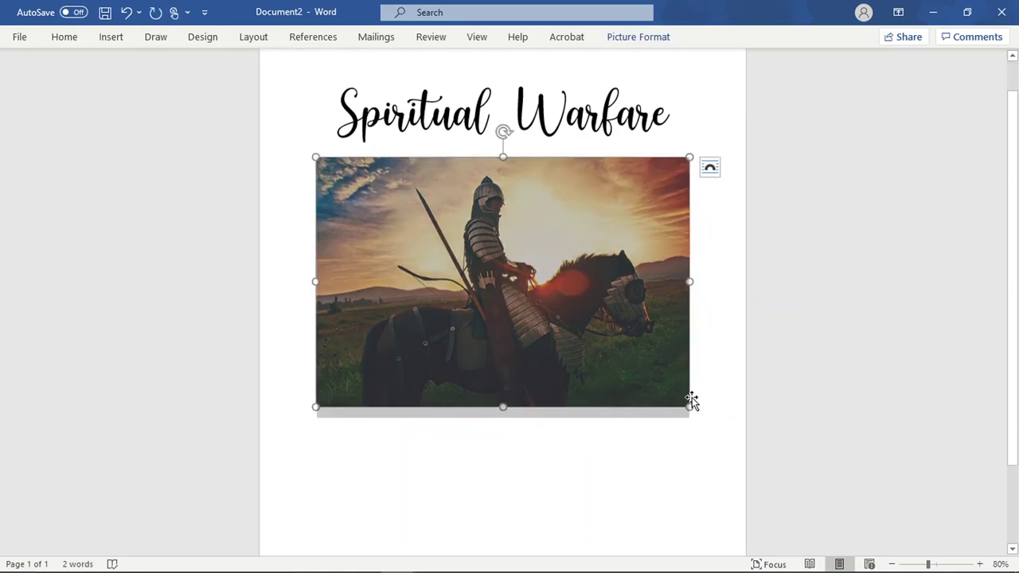
pyautogui.click(698, 390)
pyautogui.press('Return')
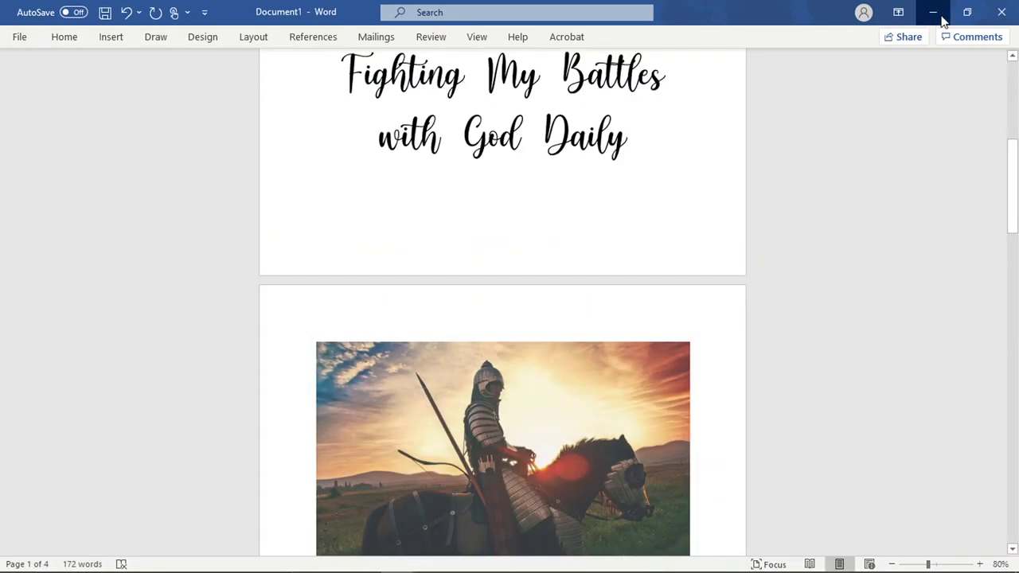
# Open OpenBible's '100 Bible Verses about Spiritual Warfare' page and select Ephesians 6:11
pyautogui.click(933, 13)
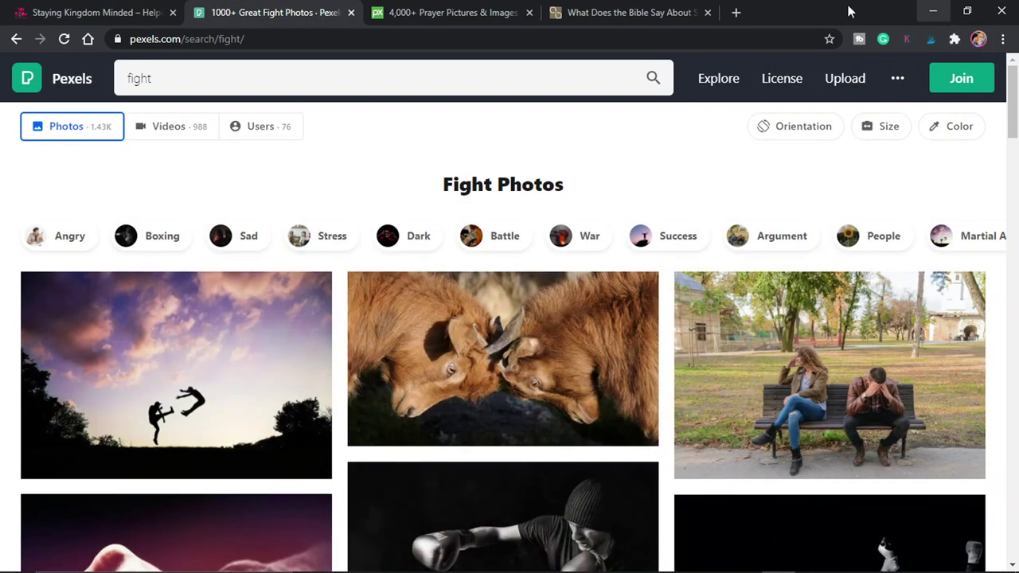
pyautogui.click(617, 12)
pyautogui.scroll(5, 582, 201)
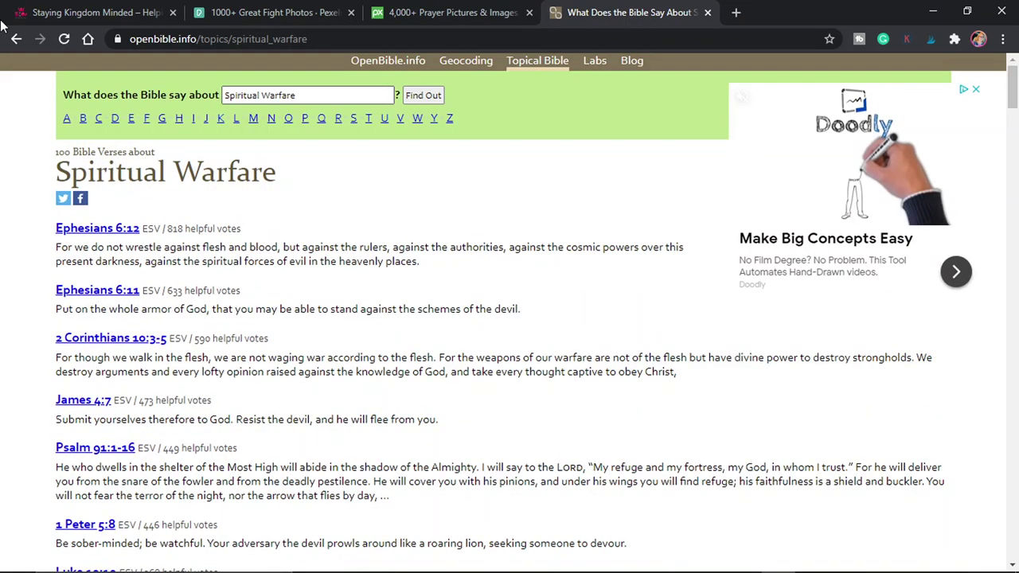
pyautogui.click(16, 39)
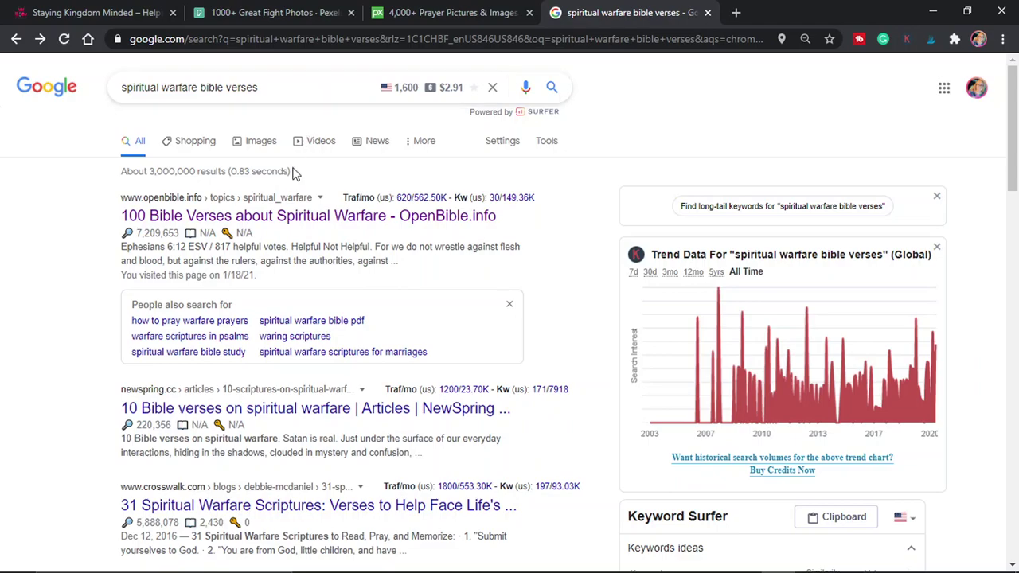
pyautogui.click(289, 218)
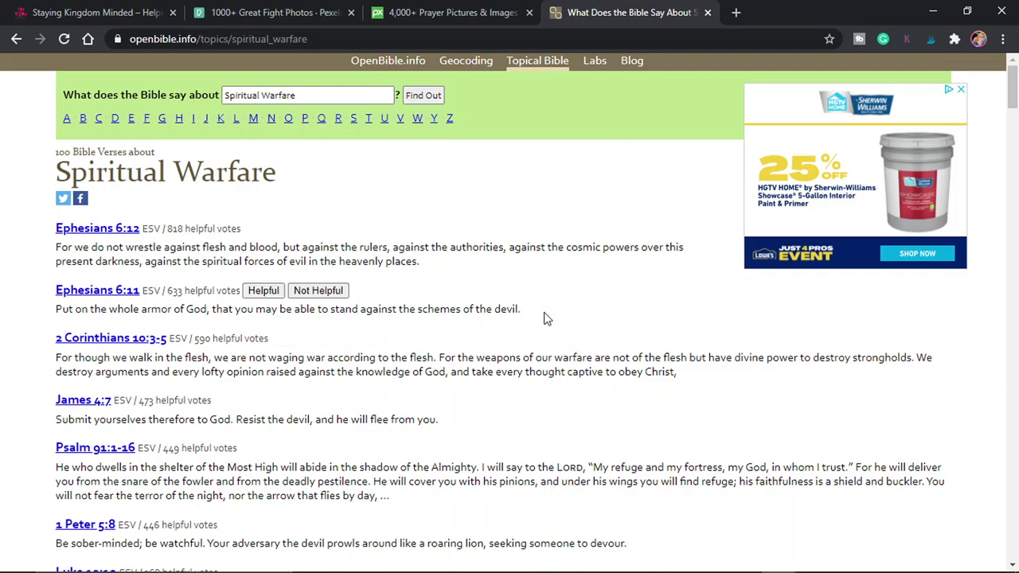
pyautogui.moveTo(534, 310); pyautogui.dragTo(53, 287)
pyautogui.hotkey('ctrl', 'c')
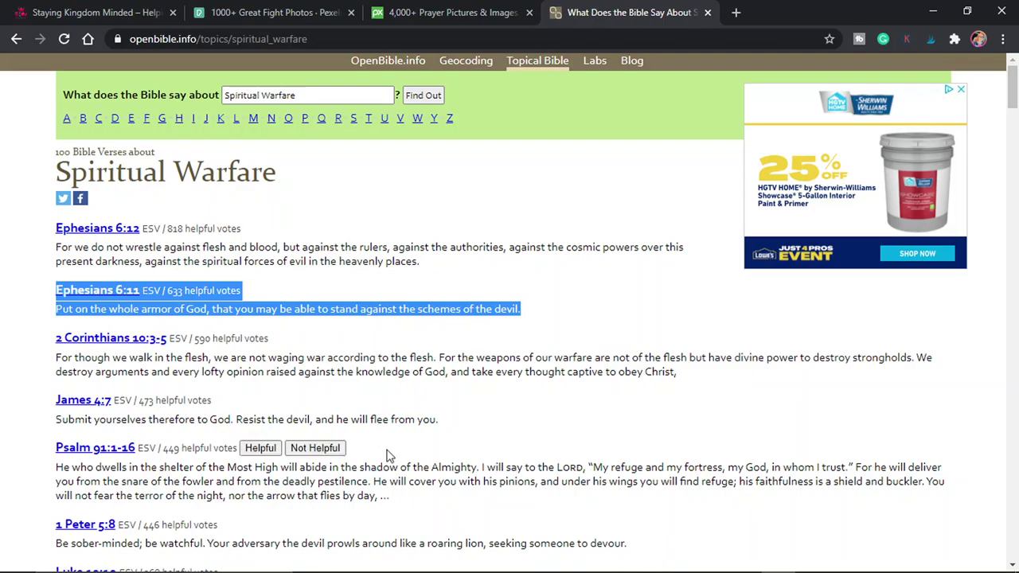
# Set size 26, paste Ephesians 6:11 below the picture, and delete the helpful-votes count
pyautogui.moveTo(589, 569)
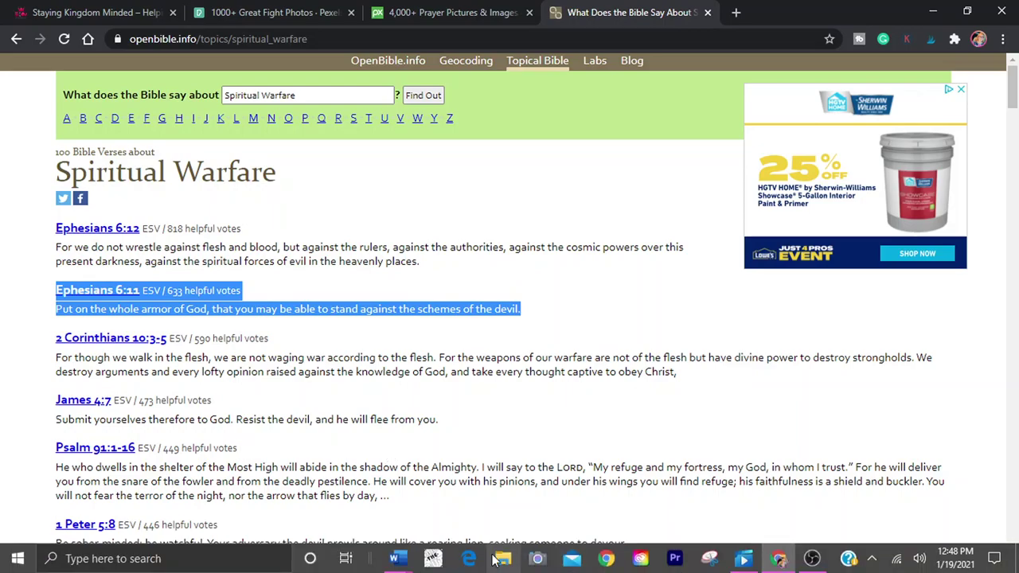
pyautogui.moveTo(406, 561)
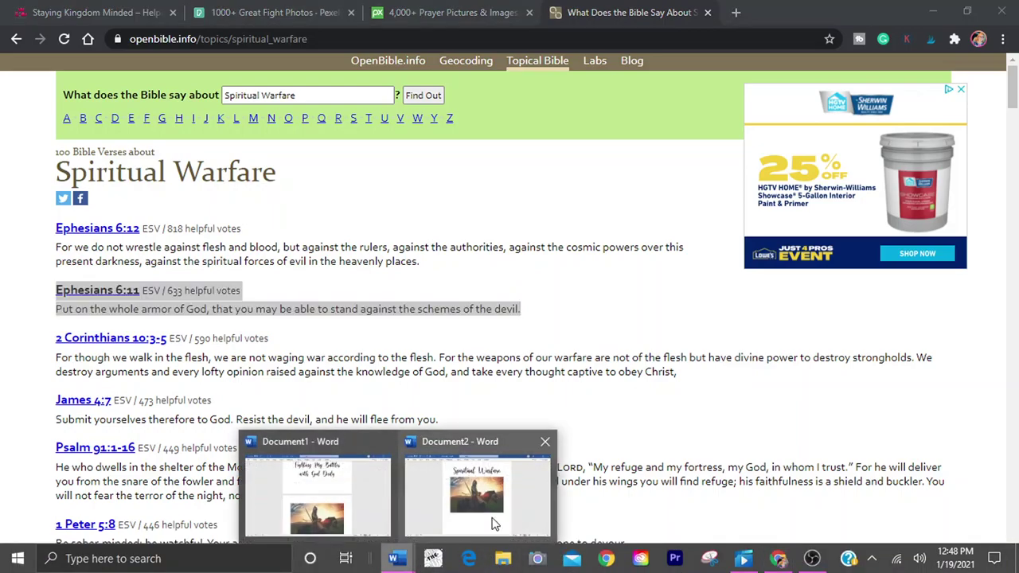
pyautogui.click(492, 519)
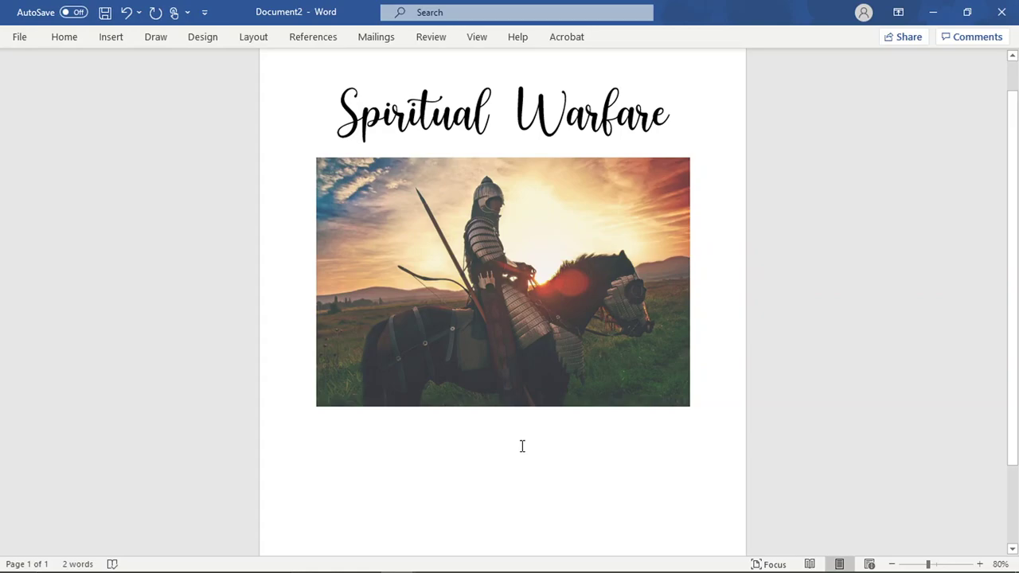
pyautogui.click(68, 40)
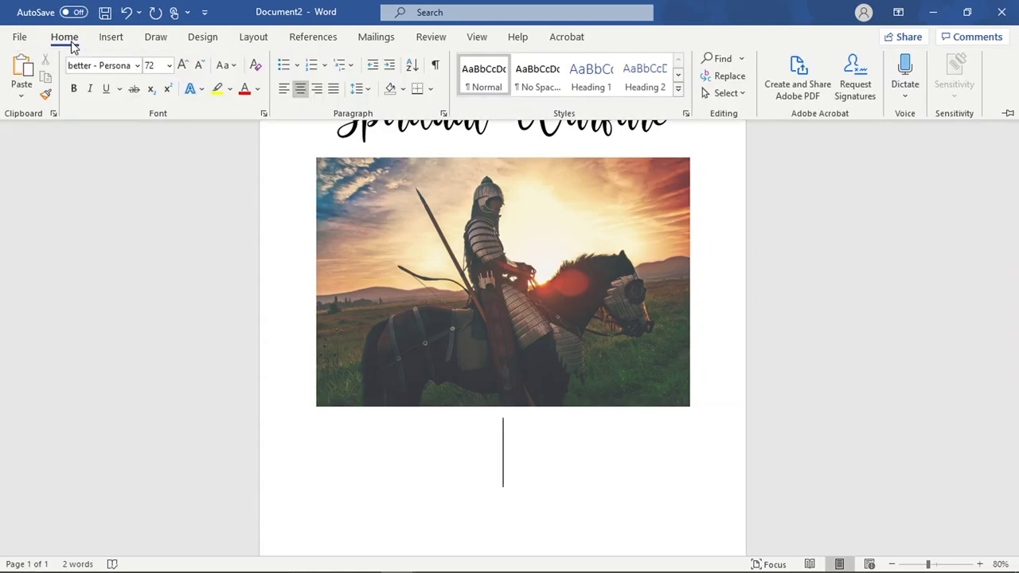
pyautogui.click(168, 65)
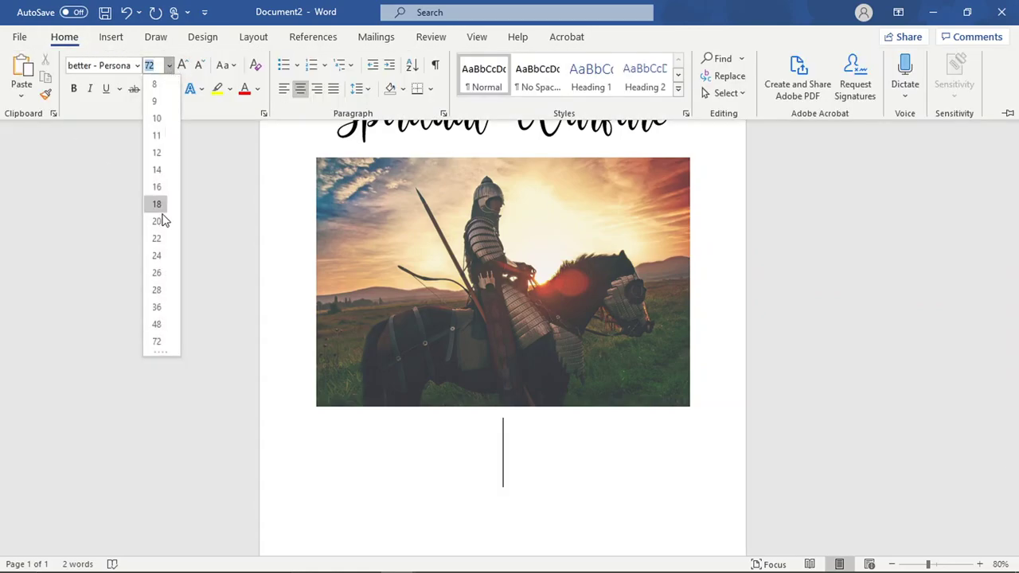
pyautogui.click(156, 273)
pyautogui.click(513, 439)
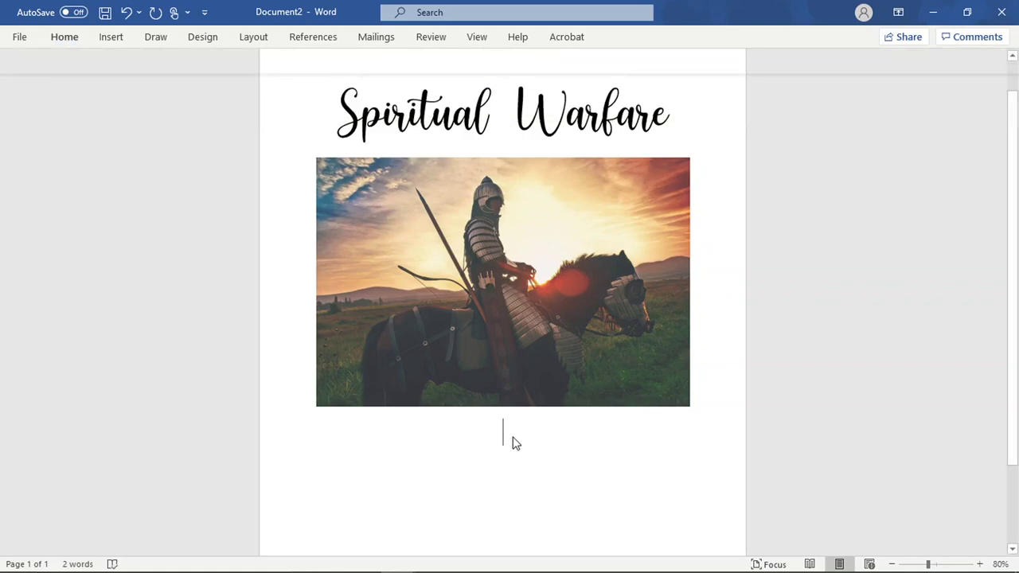
pyautogui.hotkey('ctrl', 'v')
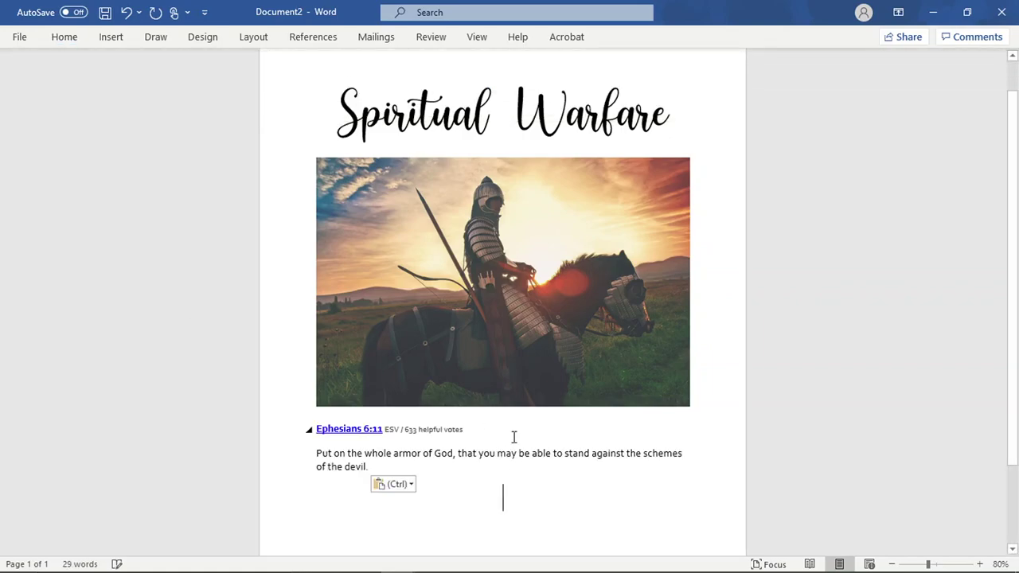
pyautogui.moveTo(436, 430); pyautogui.dragTo(402, 430)
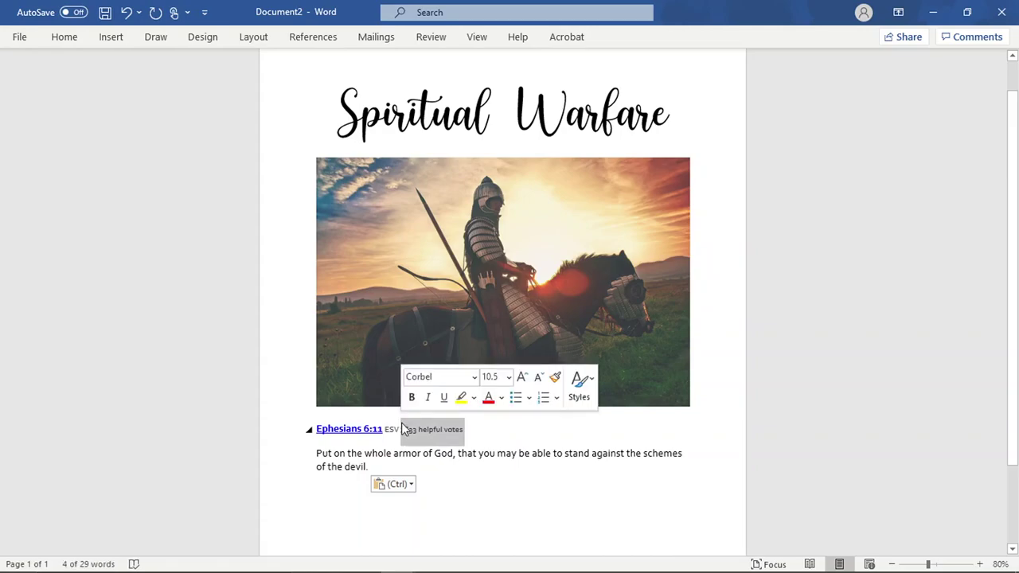
pyautogui.press('Delete')
# Centre the verse, enlarge it three Grow Font steps, and make it bold
pyautogui.moveTo(382, 468); pyautogui.dragTo(297, 424)
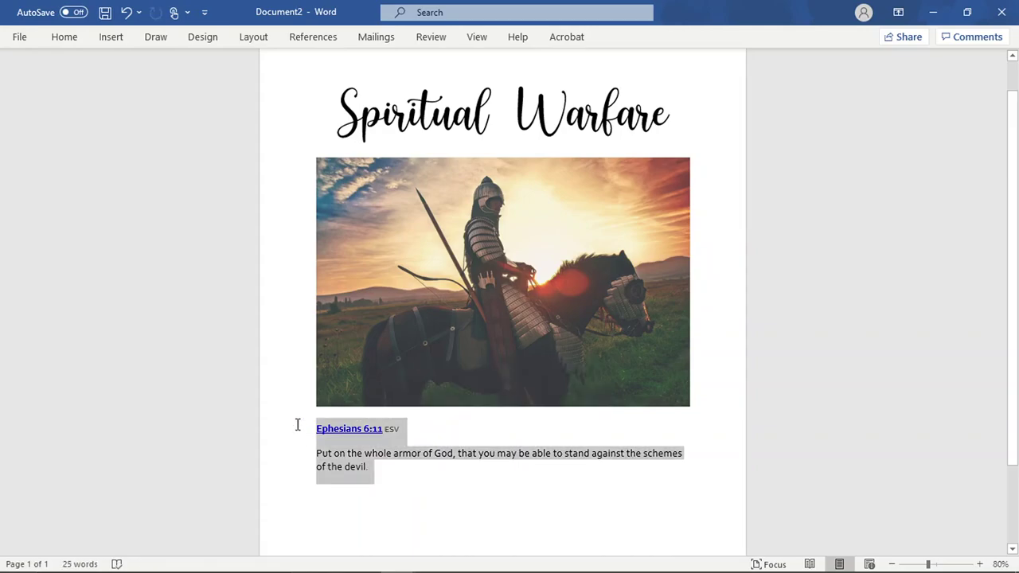
pyautogui.click(67, 41)
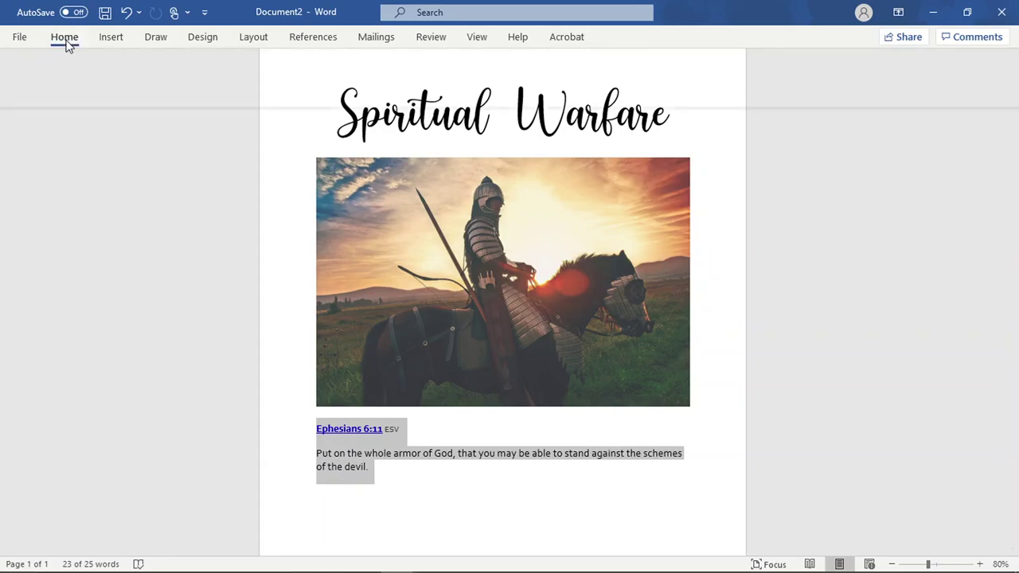
pyautogui.click(300, 88)
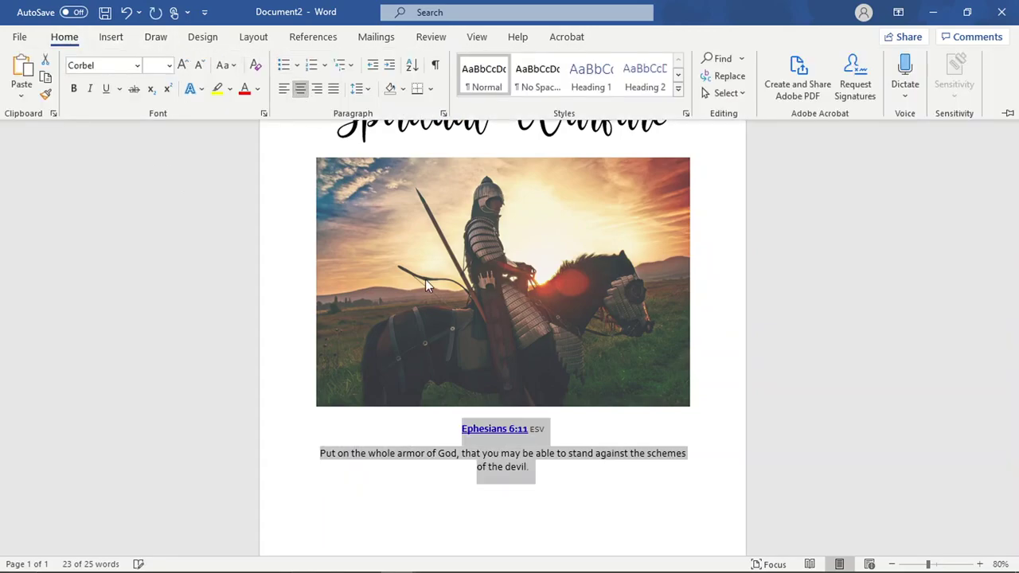
pyautogui.click(180, 67)
pyautogui.click(180, 67)
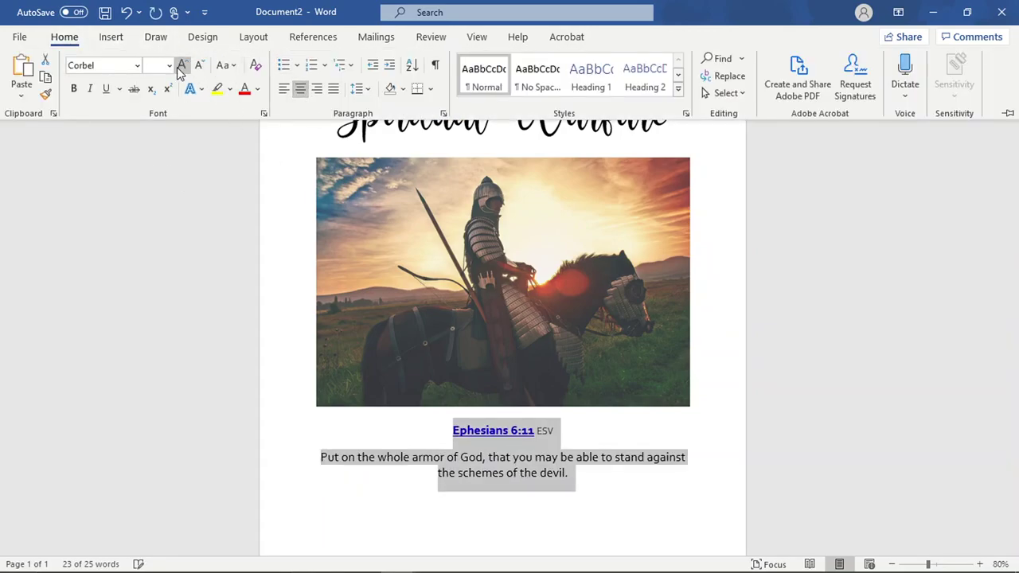
pyautogui.click(180, 67)
pyautogui.click(578, 514)
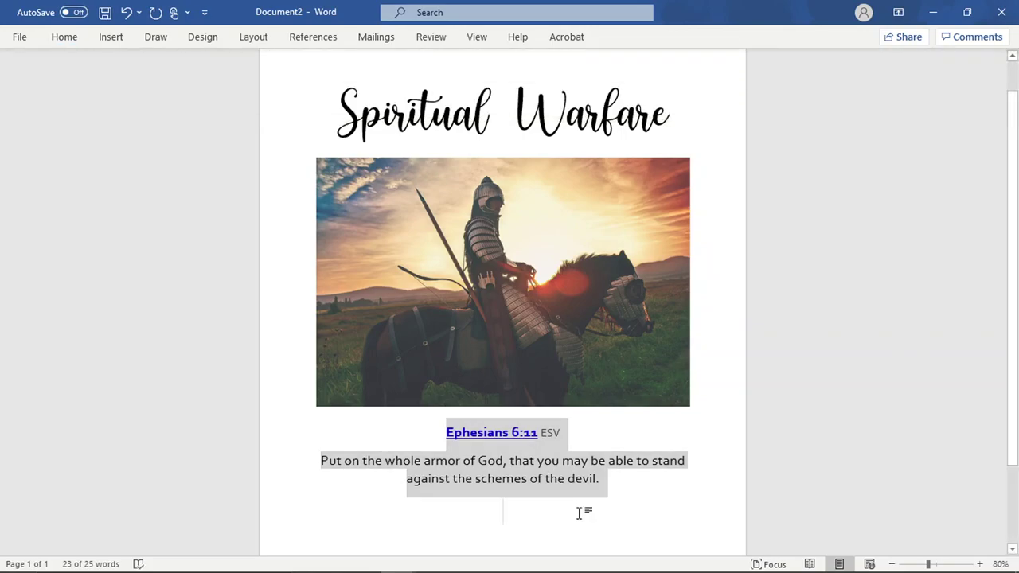
pyautogui.moveTo(616, 480); pyautogui.dragTo(318, 459)
pyautogui.click(326, 437)
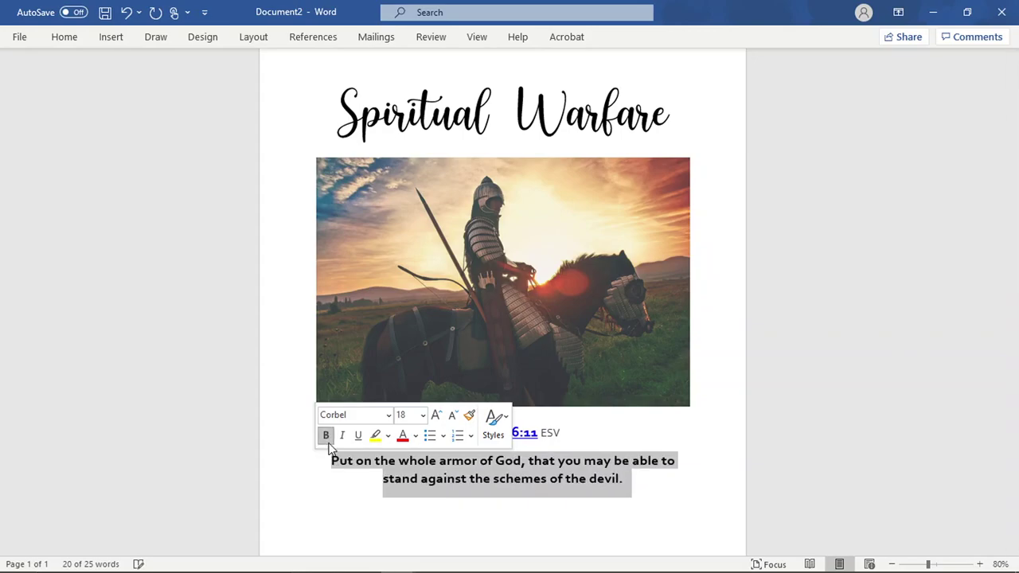
# Place the cursor after 'devil.' and start a new centred line below the verse
pyautogui.click(664, 499)
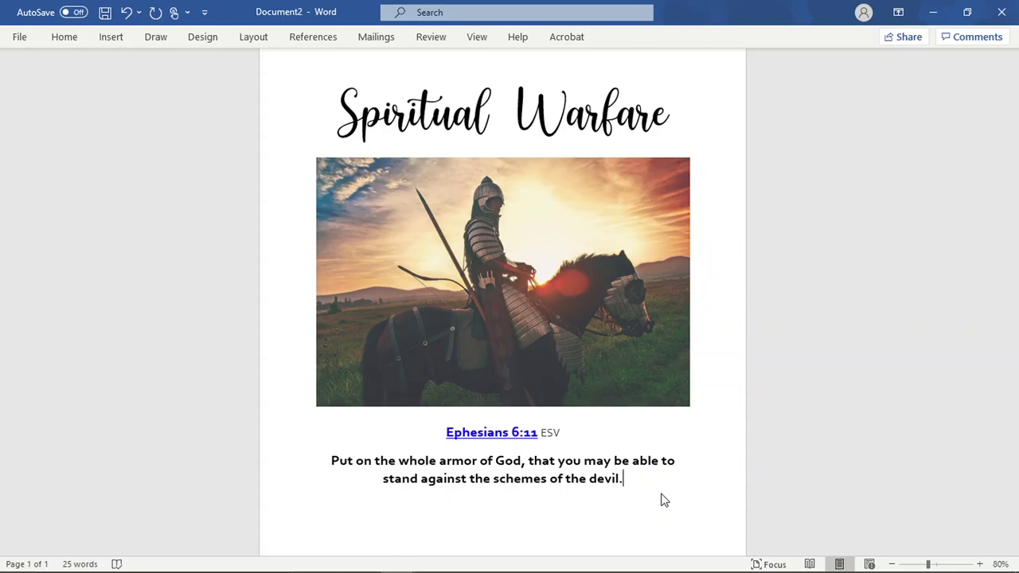
pyautogui.press('Return')
# Type the prayer 'Dear God, Help me remember to put on my armor daily...' ending 'That You have went before me...'
pyautogui.write('Dear God, Hel')
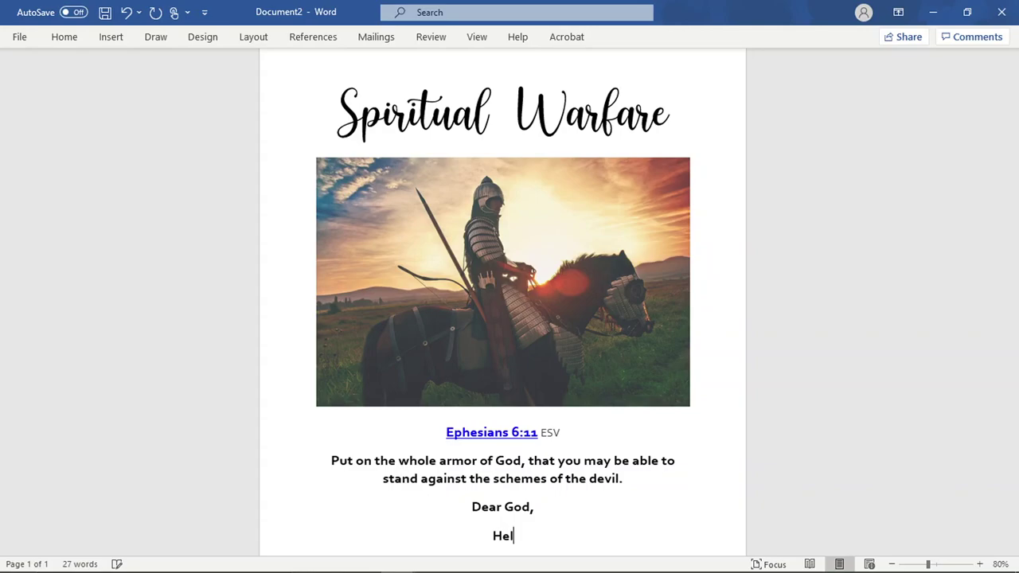
pyautogui.write('p me reme')
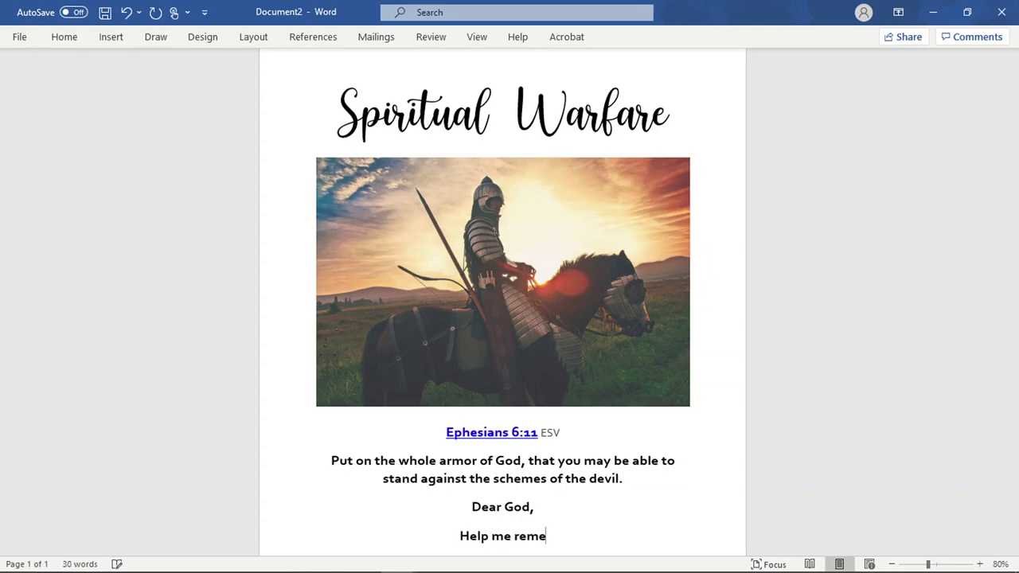
pyautogui.write('mber to put on ')
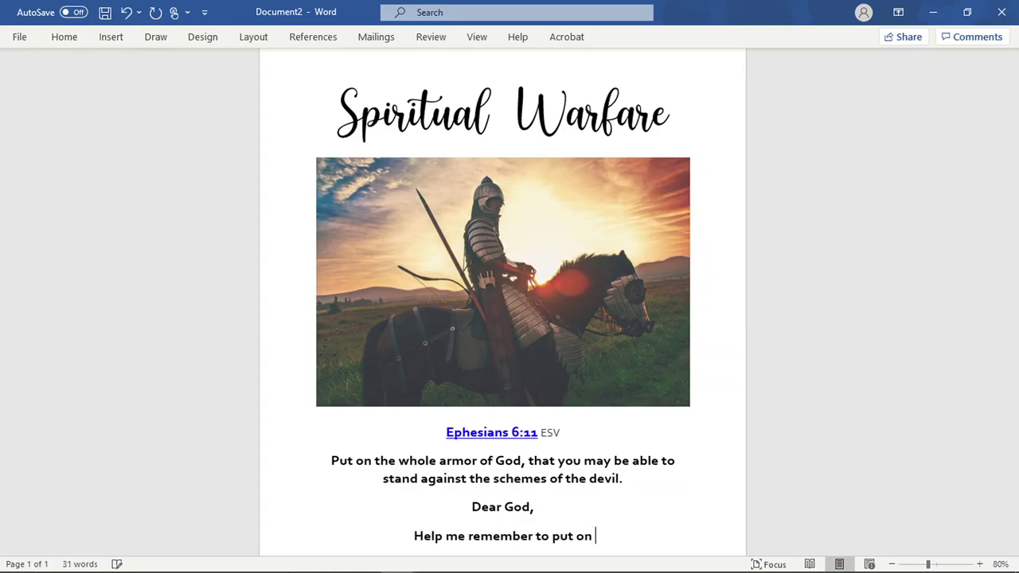
pyautogui.write('my armor ')
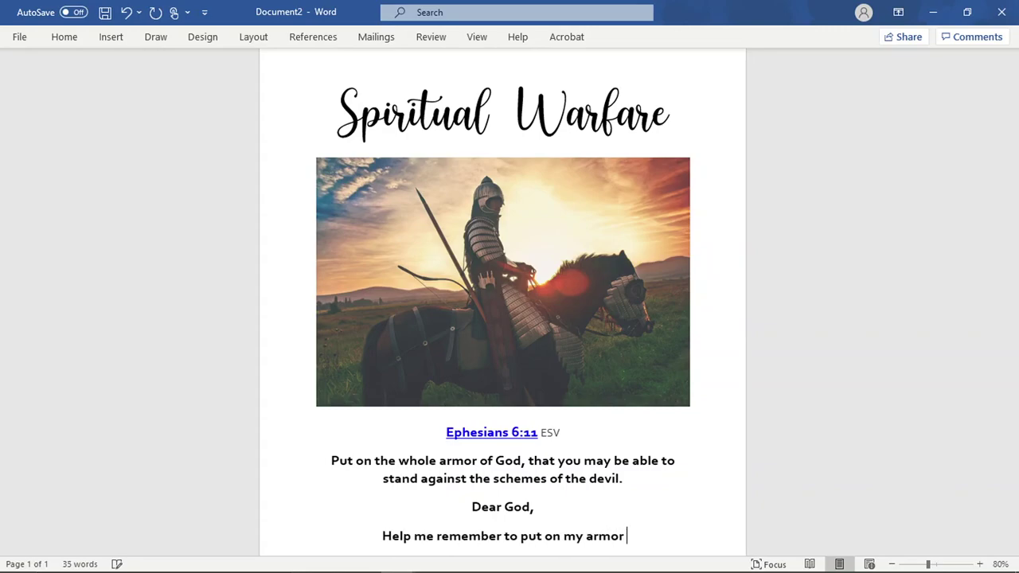
pyautogui.write('daily to fight ')
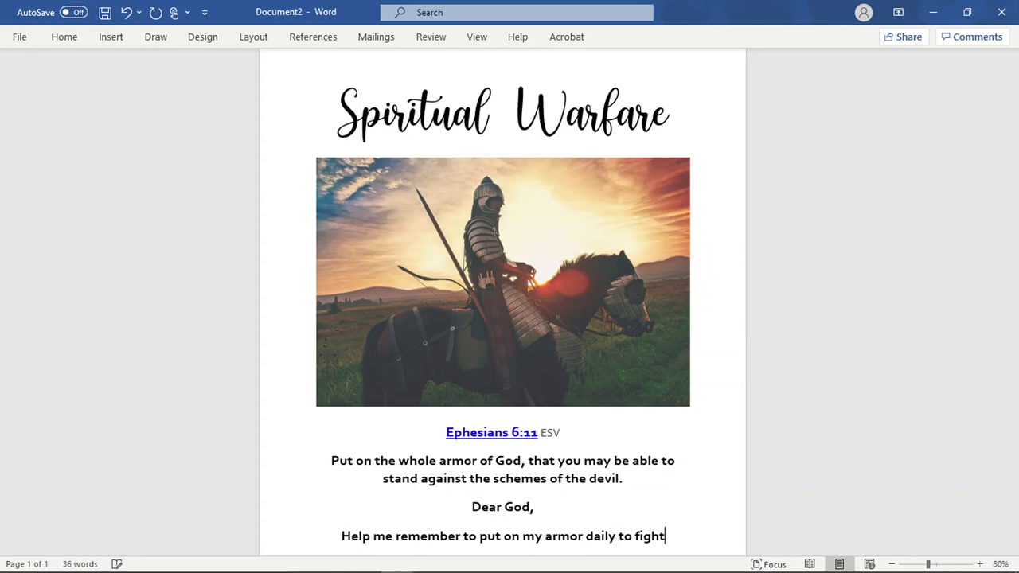
pyautogui.write('the battles')
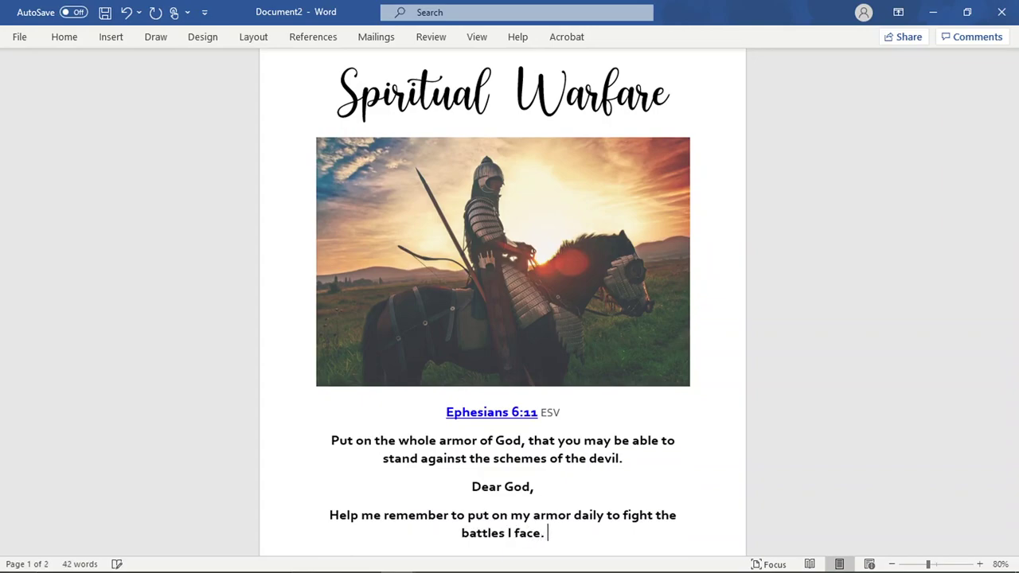
pyautogui.write(' I face. Remind me as ')
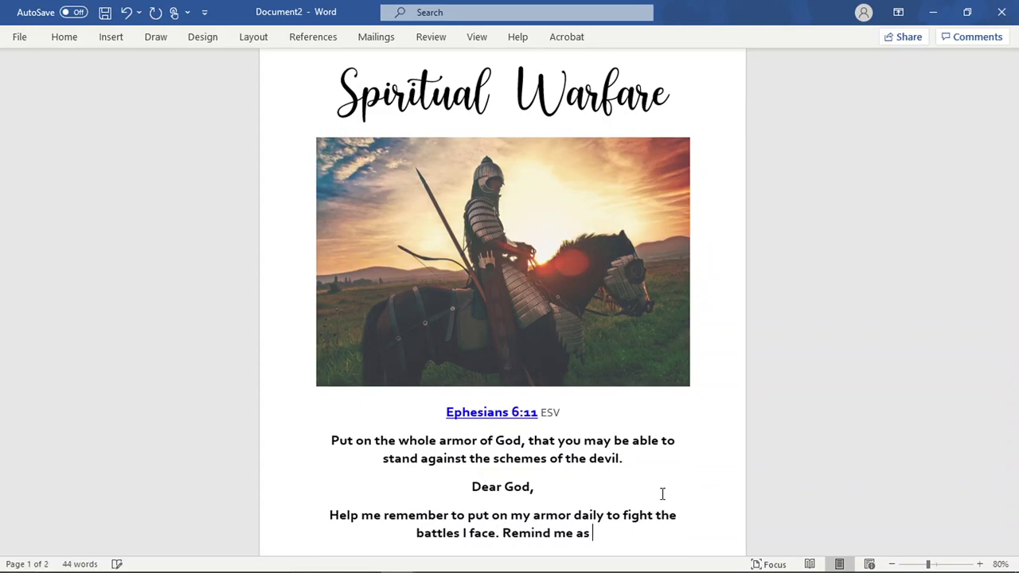
pyautogui.write('I look on this')
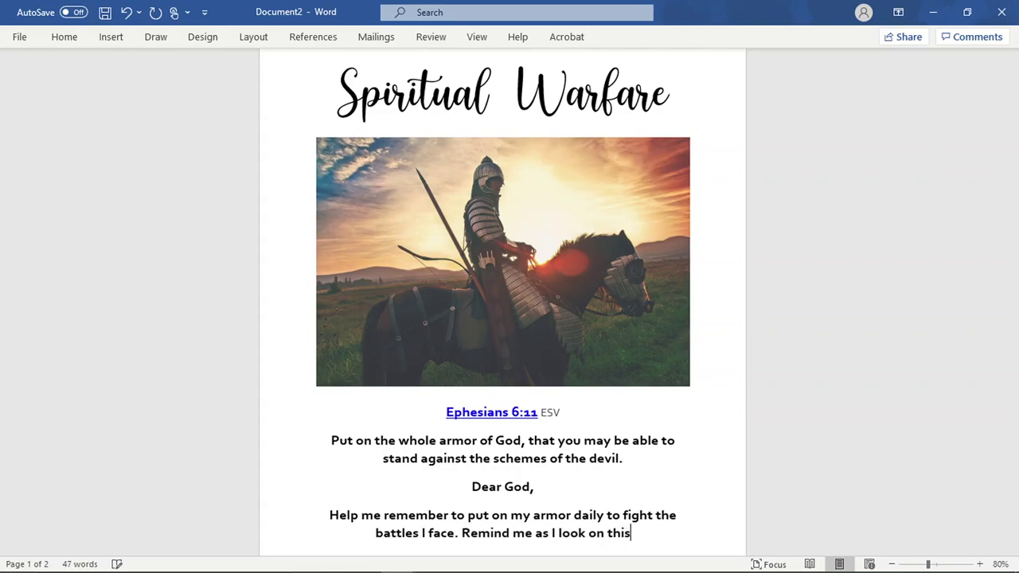
pyautogui.write(' page that I am not ')
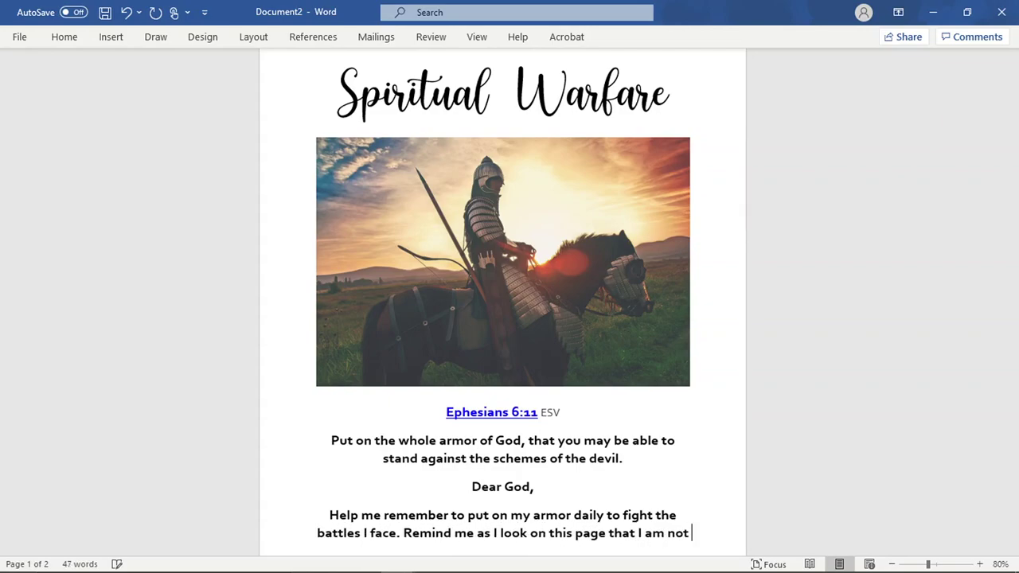
pyautogui.write('alone! That Y')
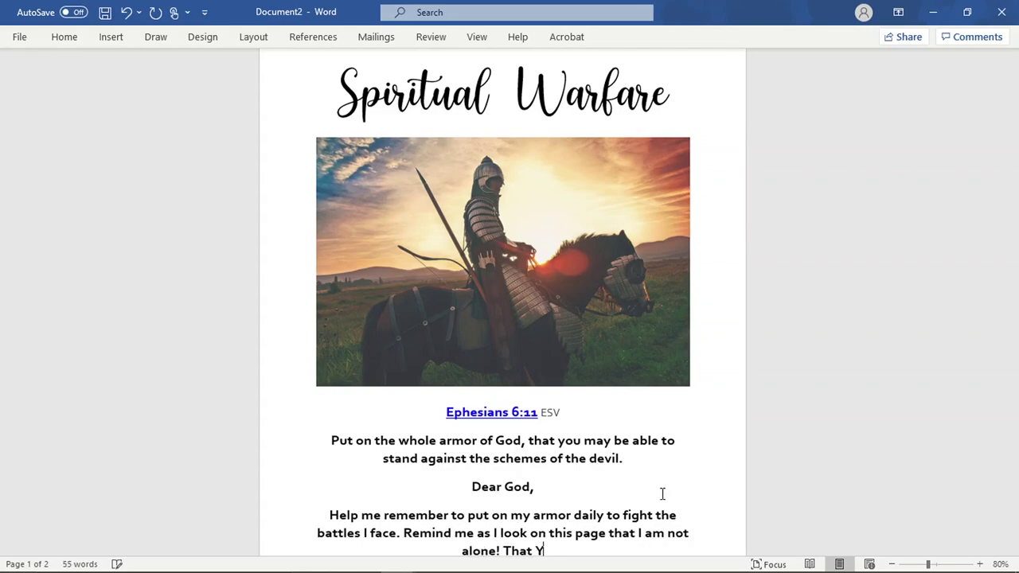
pyautogui.write('ou have went bef')
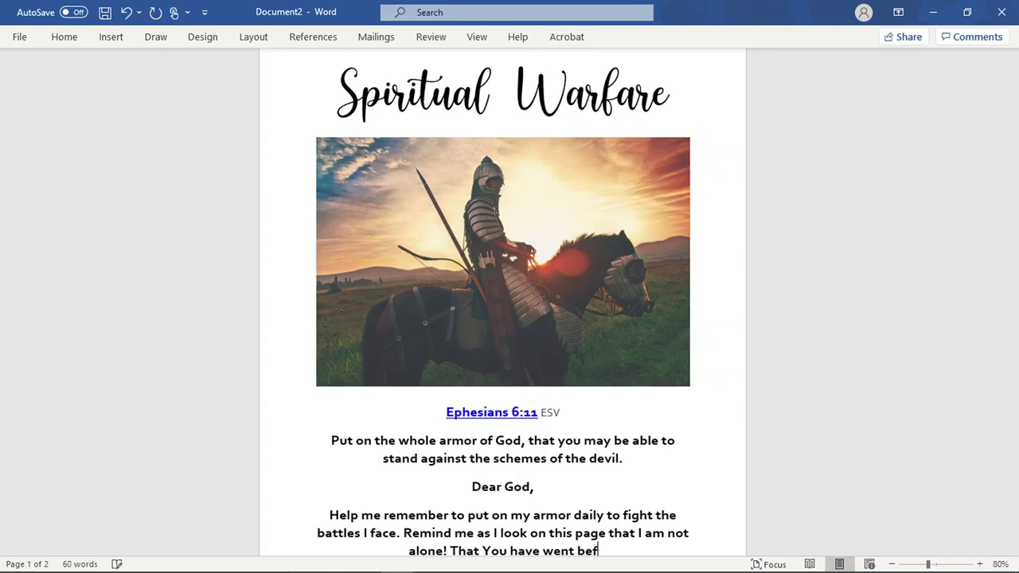
pyautogui.write('ore me...')
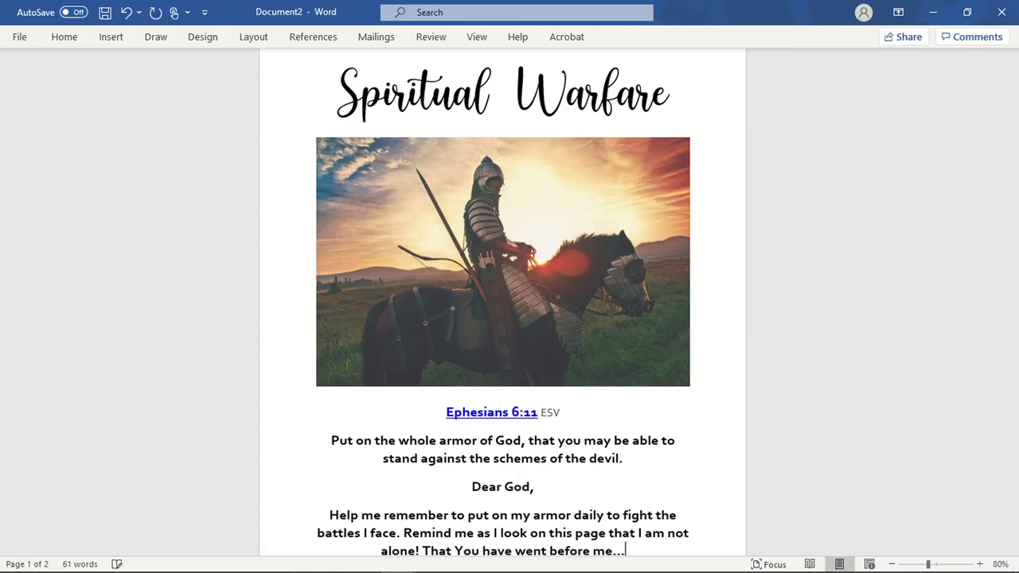
pyautogui.scroll(-6, 532, 456)
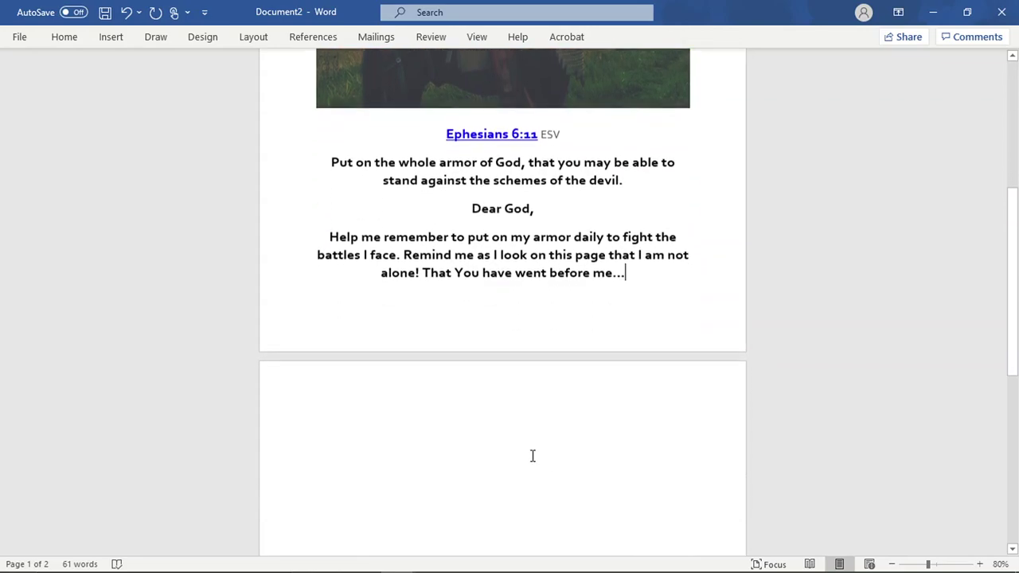
# Insert the 'fight 2' photo from the Desktop at the top of page 2
pyautogui.click(532, 455)
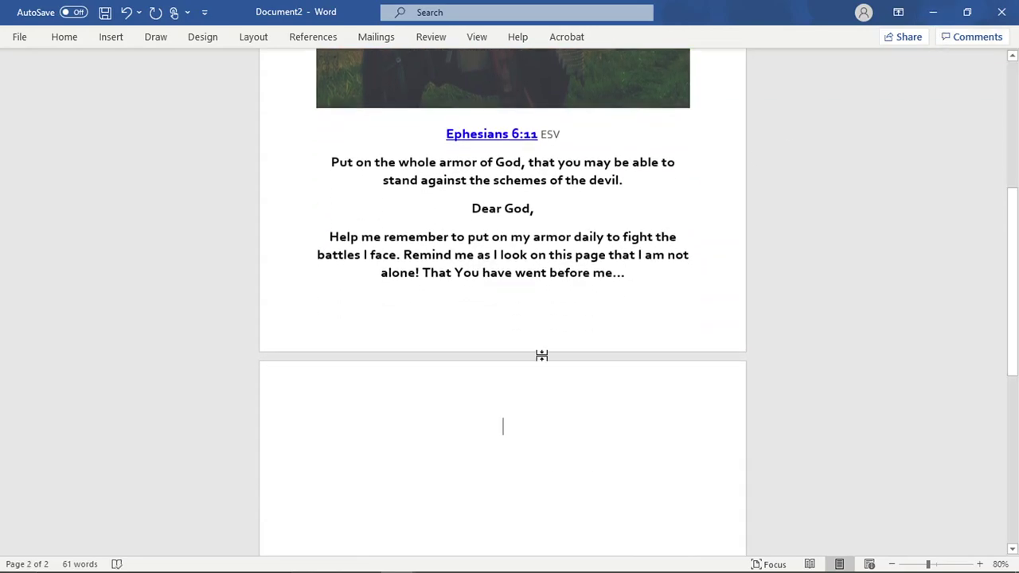
pyautogui.click(112, 38)
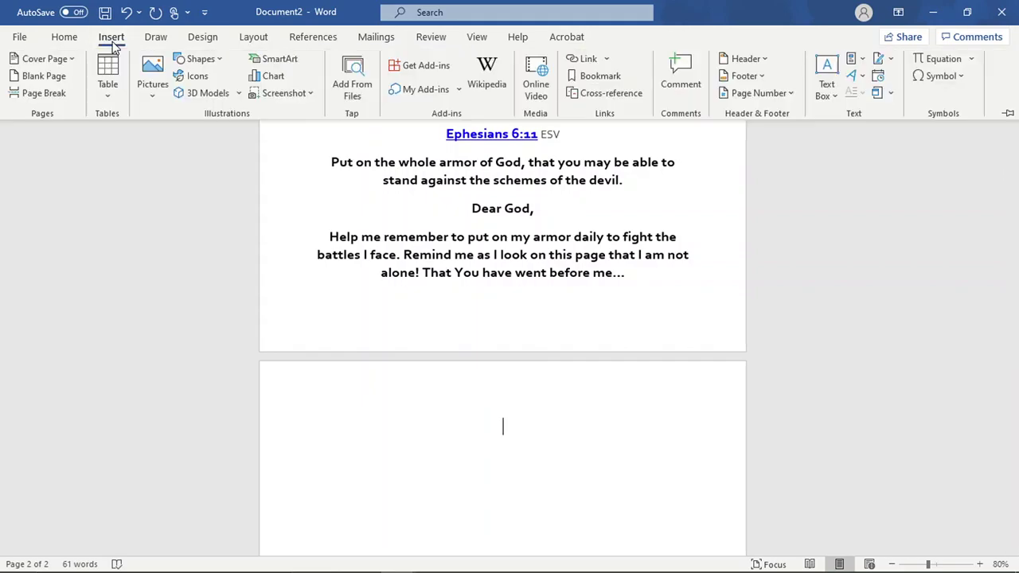
pyautogui.click(153, 72)
pyautogui.click(177, 140)
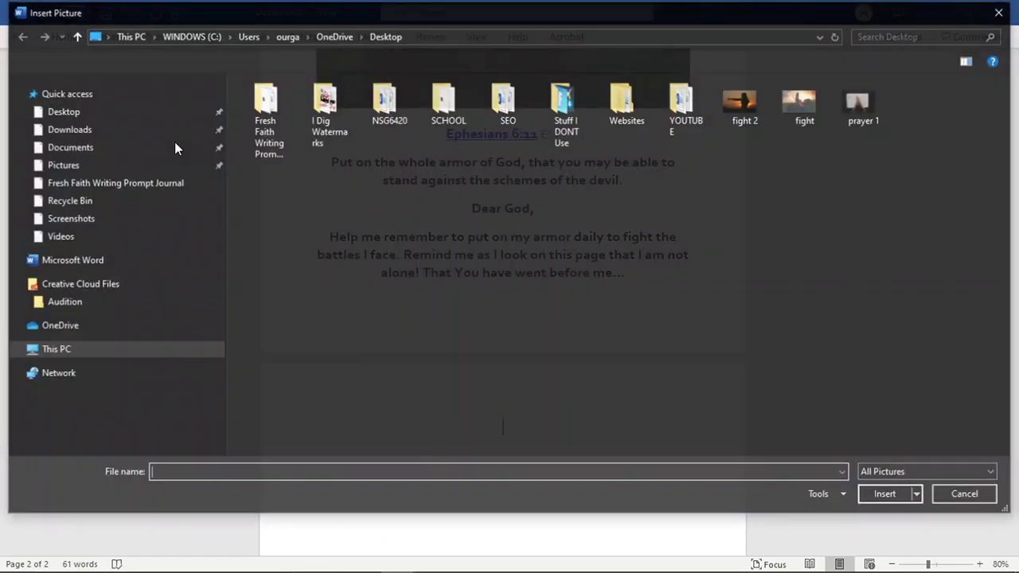
pyautogui.scroll(2, 140, 124)
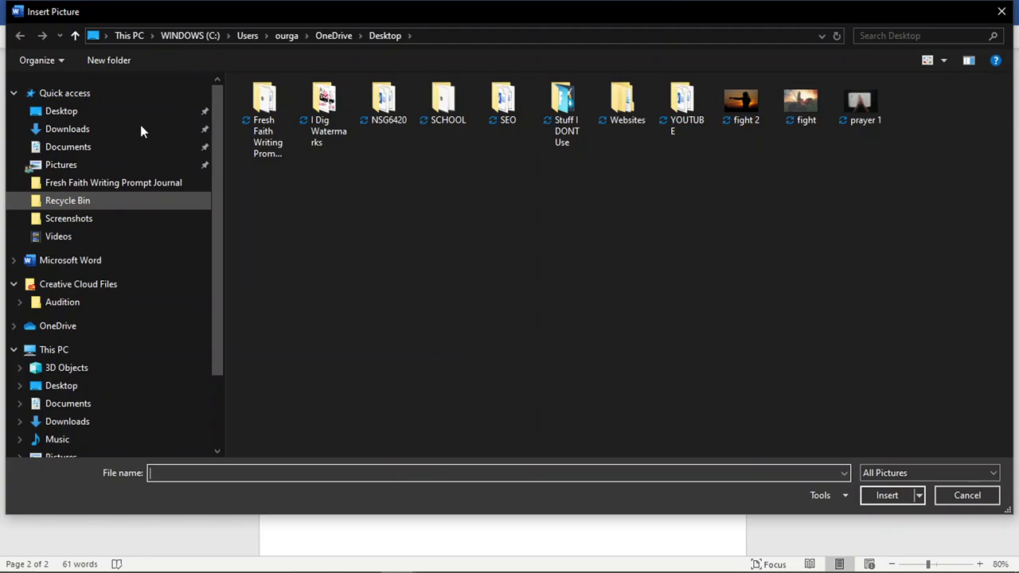
pyautogui.click(67, 115)
pyautogui.click(252, 114)
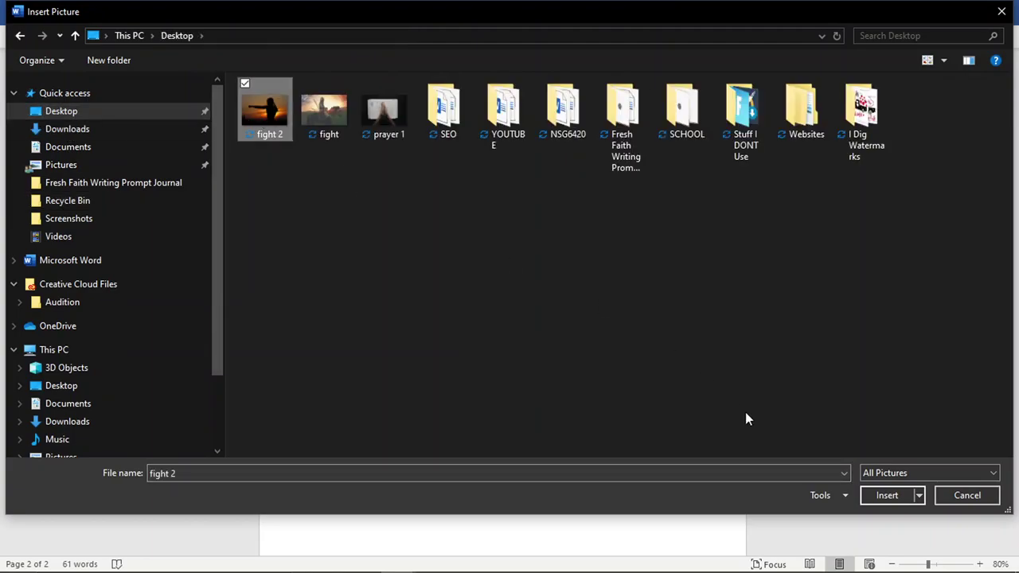
pyautogui.click(884, 496)
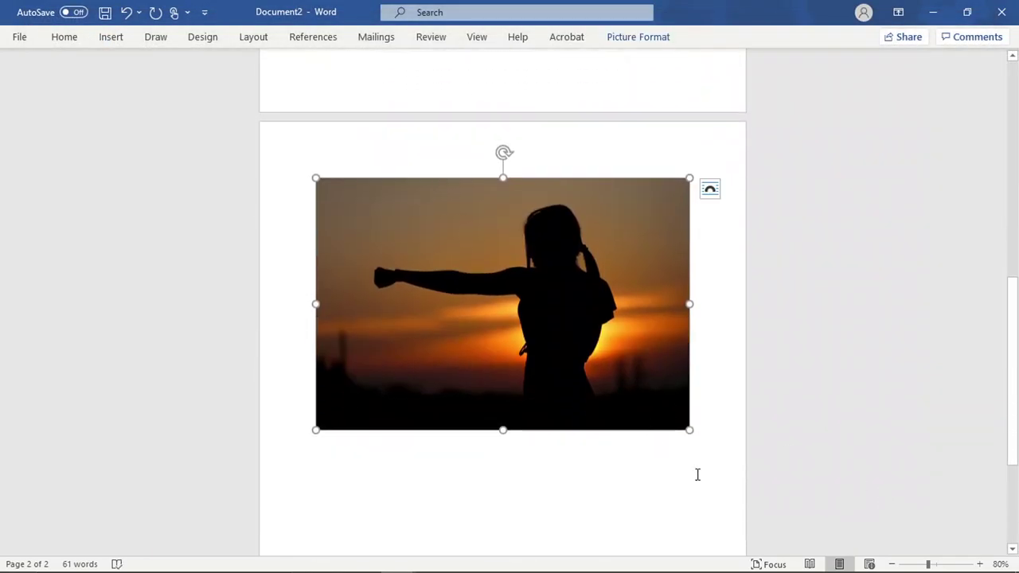
# Shrink the silhouette photo slightly and start a new line below it
pyautogui.moveTo(689, 430); pyautogui.dragTo(623, 411)
pyautogui.click(677, 393)
pyautogui.press('Return')
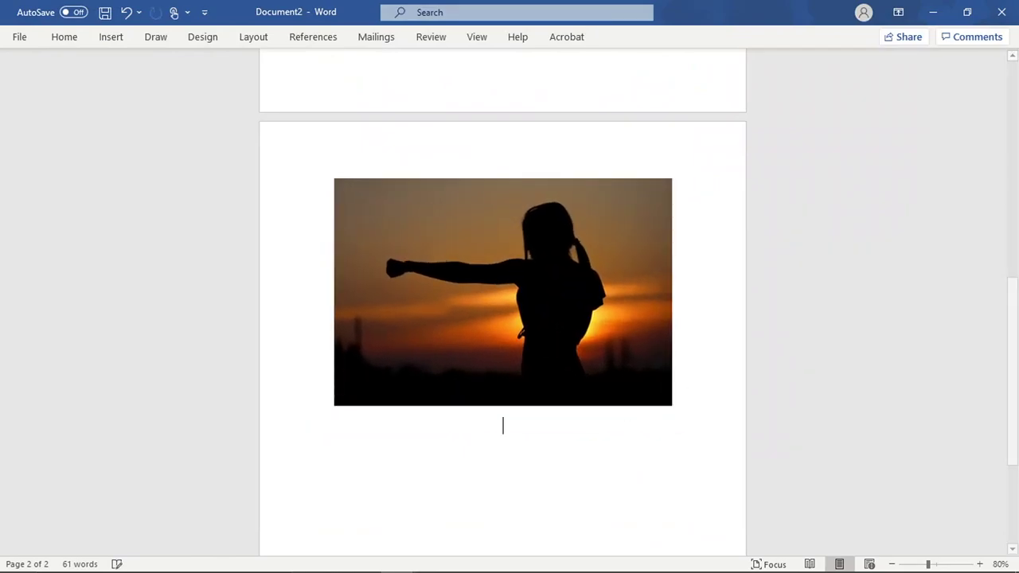
# On OpenBible's Spiritual Warfare list, copy the Deuteronomy 28:7 heading and verse, then return to Word
pyautogui.click(931, 12)
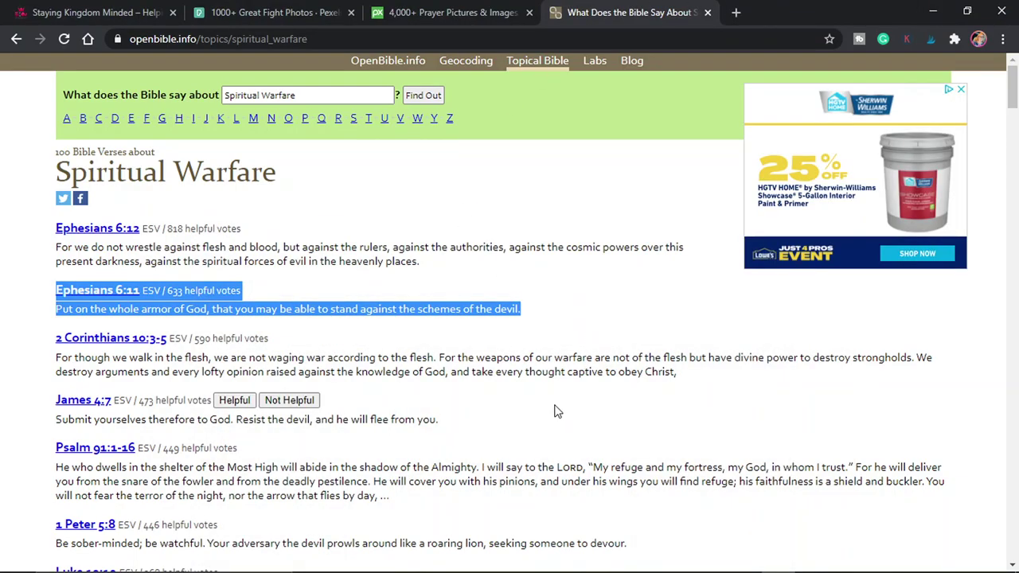
pyautogui.scroll(-3, 557, 412)
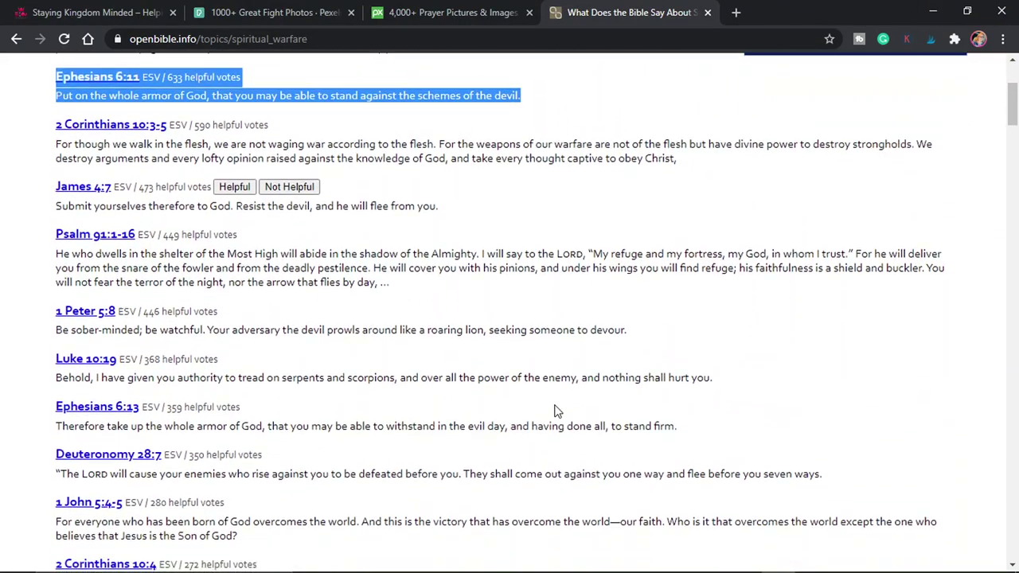
pyautogui.moveTo(841, 416); pyautogui.dragTo(39, 386)
pyautogui.hotkey('ctrl', 'c')
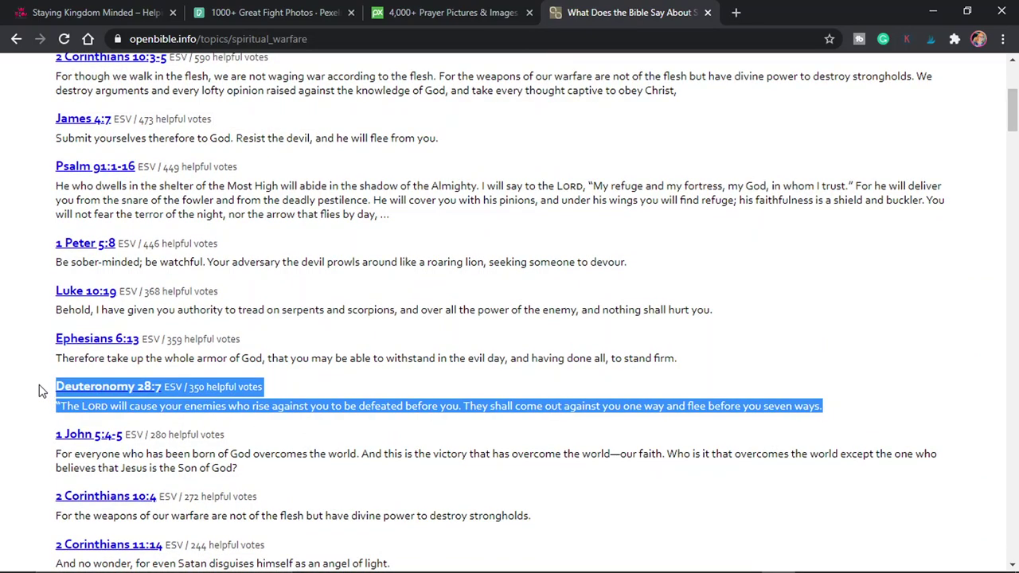
pyautogui.hotkey('alt', 'Tab')
# Paste Deuteronomy 28:7 below the photo and delete its vote count
pyautogui.hotkey('ctrl', 'v')
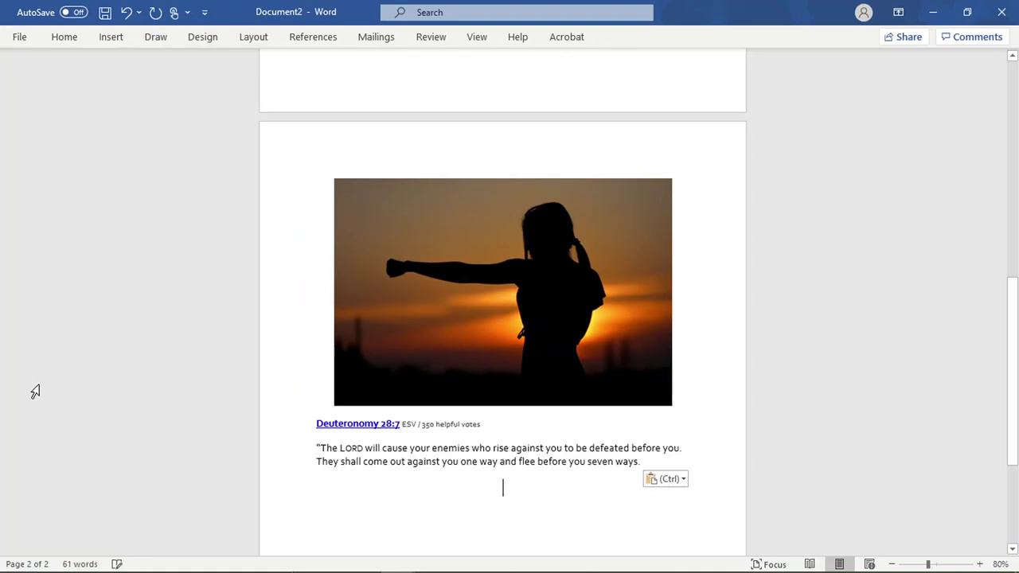
pyautogui.moveTo(482, 424); pyautogui.dragTo(417, 424)
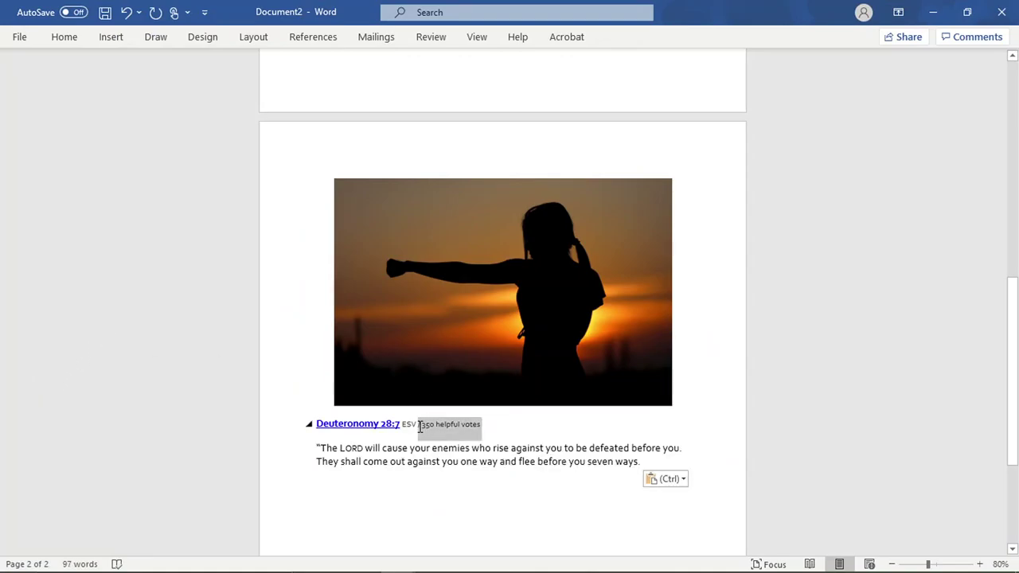
pyautogui.press('BackSpace')
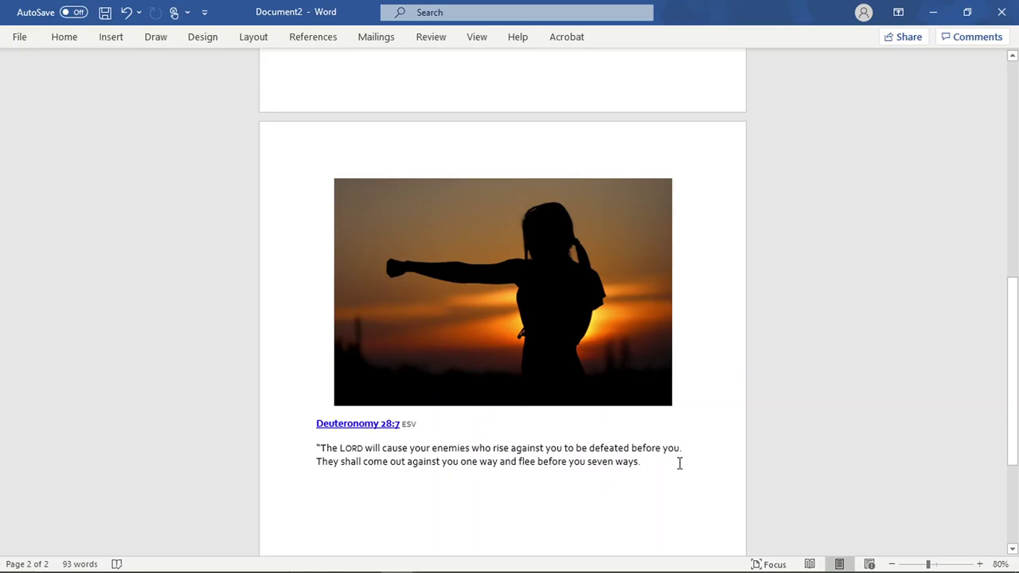
# Add a 'Dear God,' line and the prayer 'This reminds me that you will cause me to triumph....'
pyautogui.press('Return')
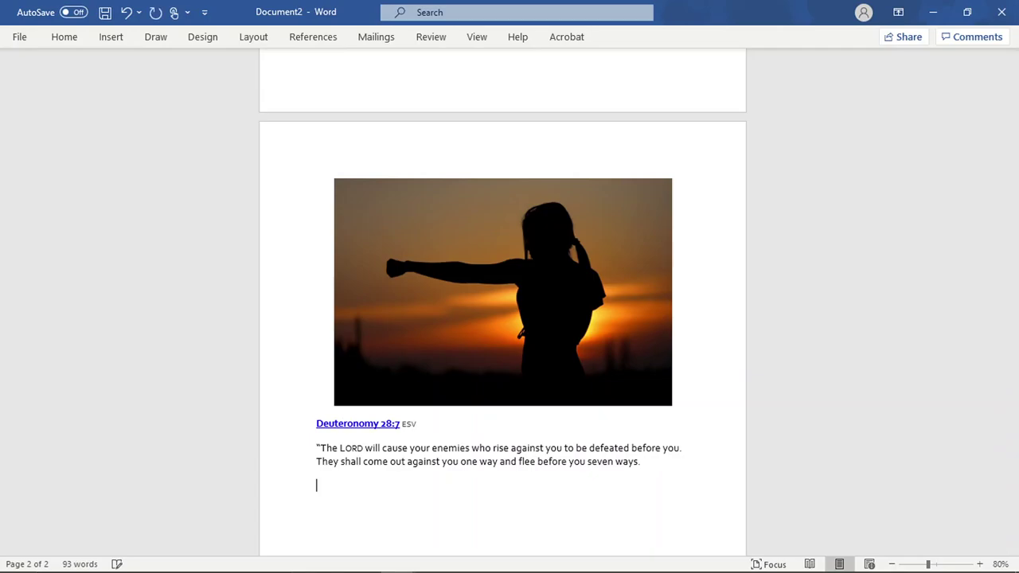
pyautogui.write('Dear God,')
pyautogui.press('Return')
pyautogui.write('This reminds ')
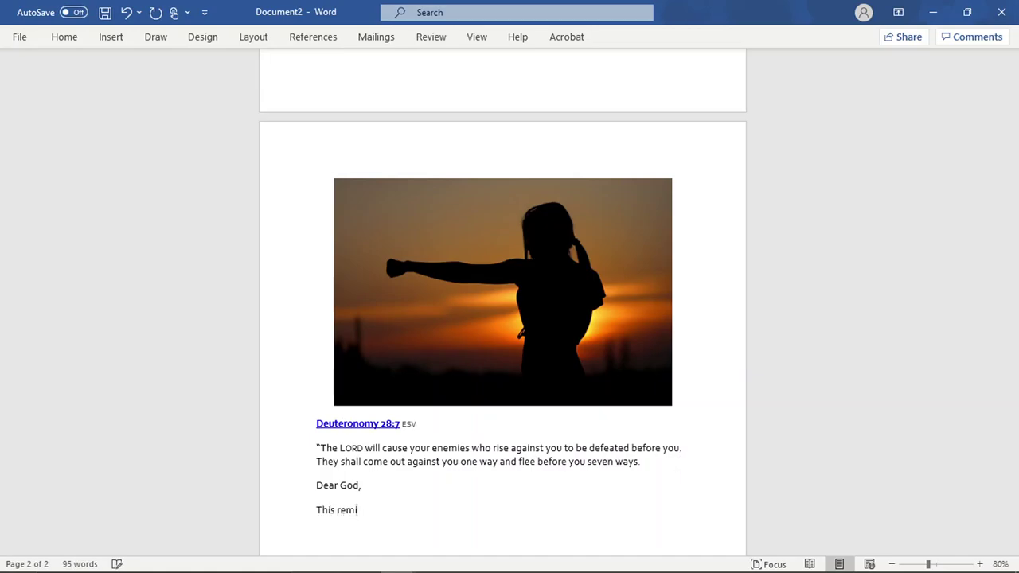
pyautogui.write('me thaty')
pyautogui.press('BackSpace')
pyautogui.write('y')
pyautogui.press('BackSpace')
pyautogui.write('you will cause me ')
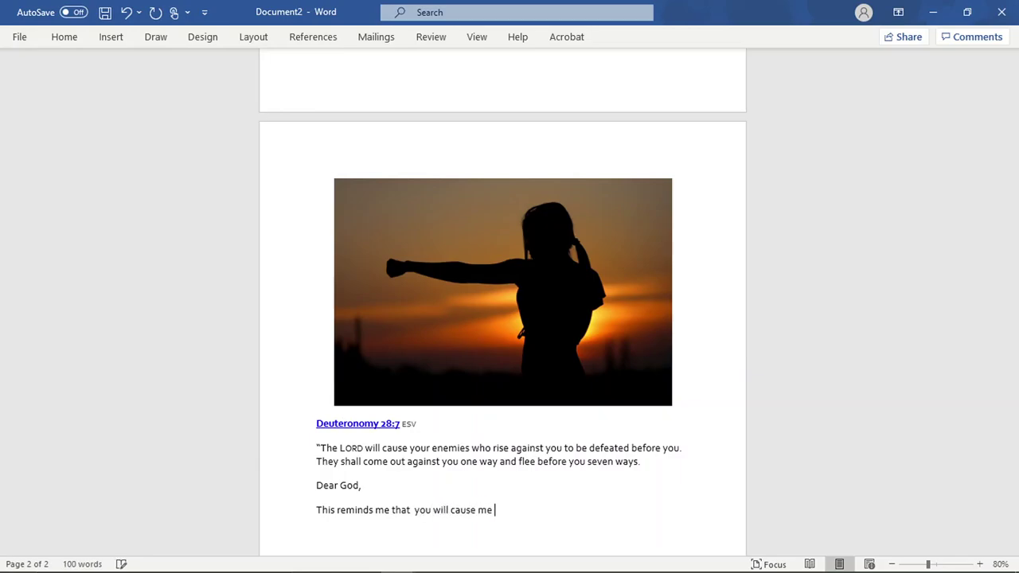
pyautogui.write('to triumph....')
# Scroll up and down through pages 1 and 2 to review the journal
pyautogui.scroll(-3, 850, 365)
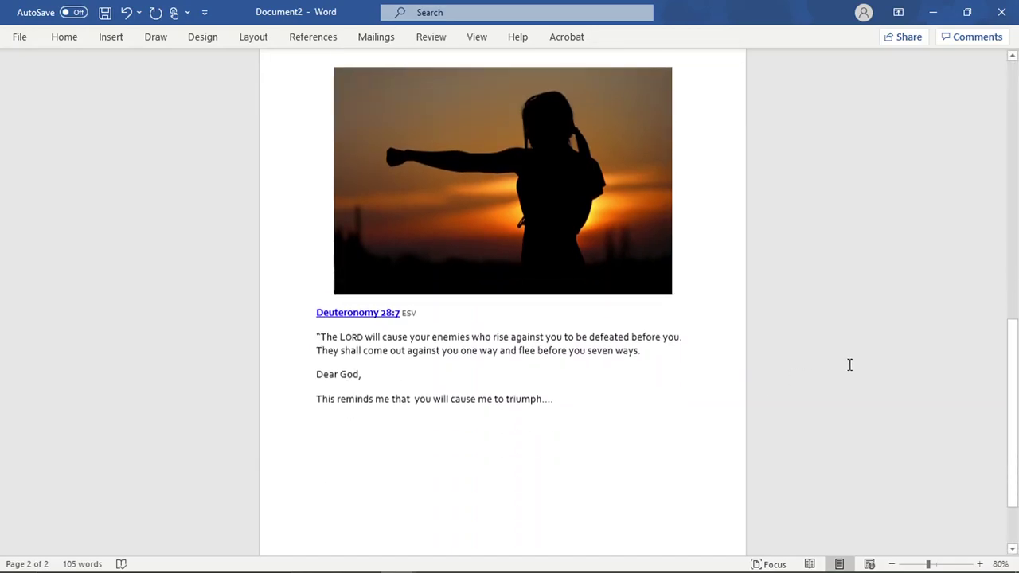
pyautogui.scroll(2, 596, 368)
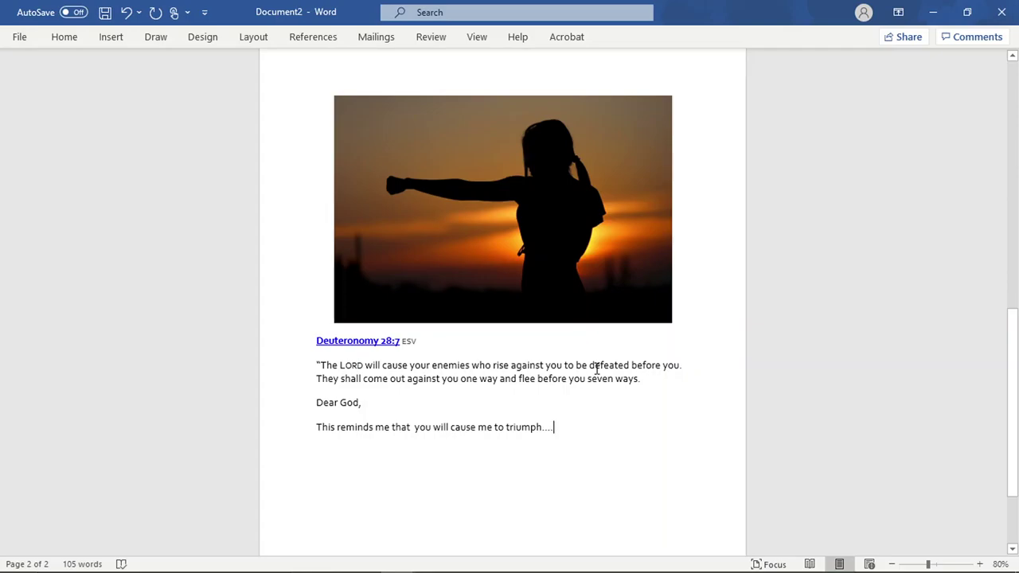
pyautogui.scroll(1, 717, 294)
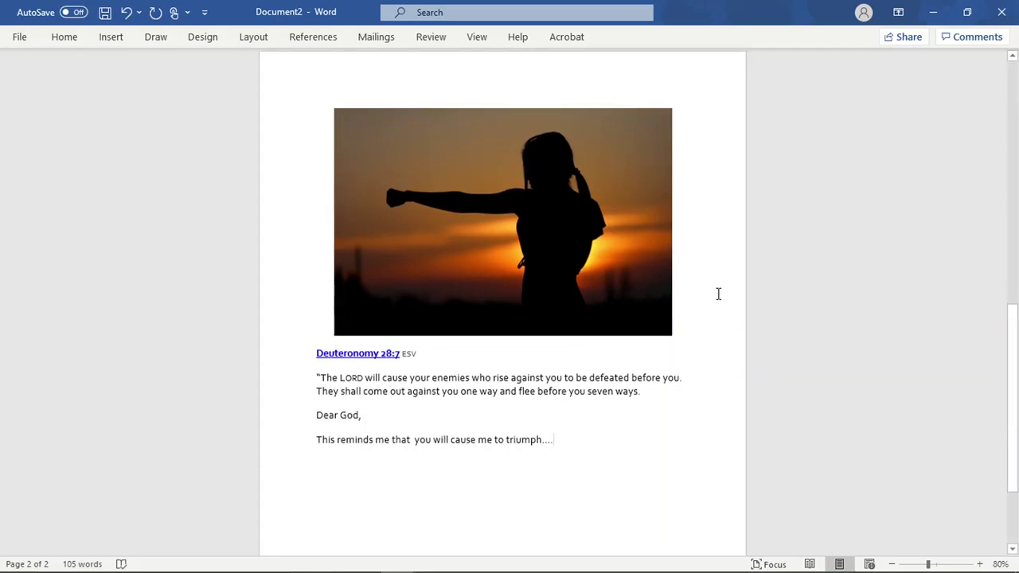
pyautogui.scroll(10, 718, 295)
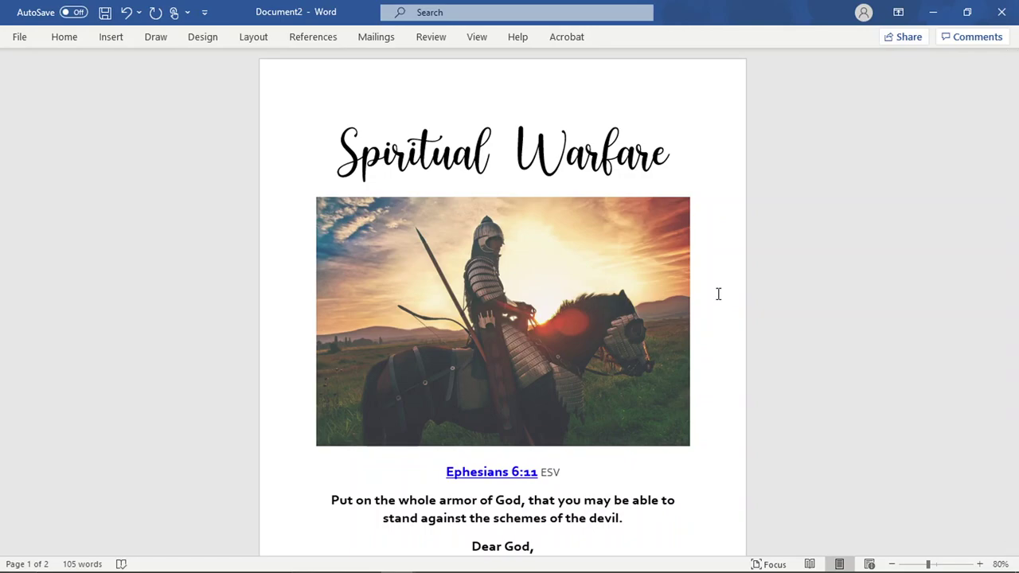
pyautogui.scroll(-5, 718, 294)
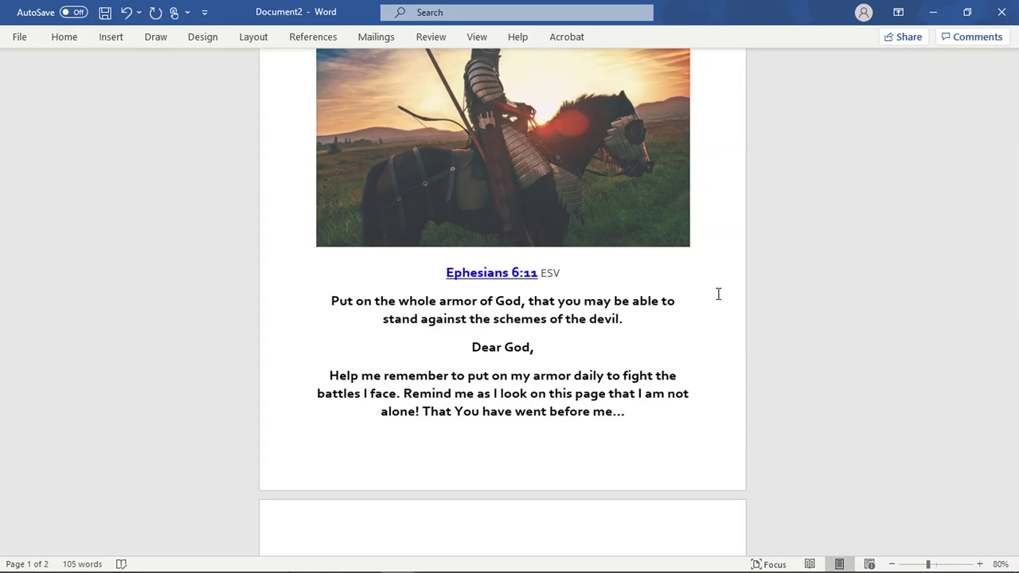
pyautogui.scroll(-10, 718, 294)
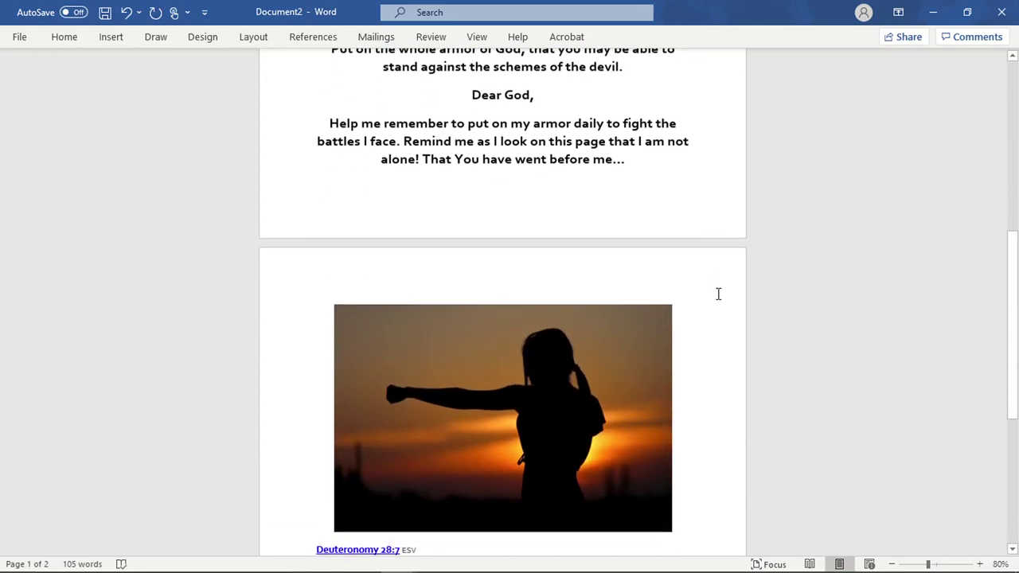
pyautogui.scroll(-1, 718, 294)
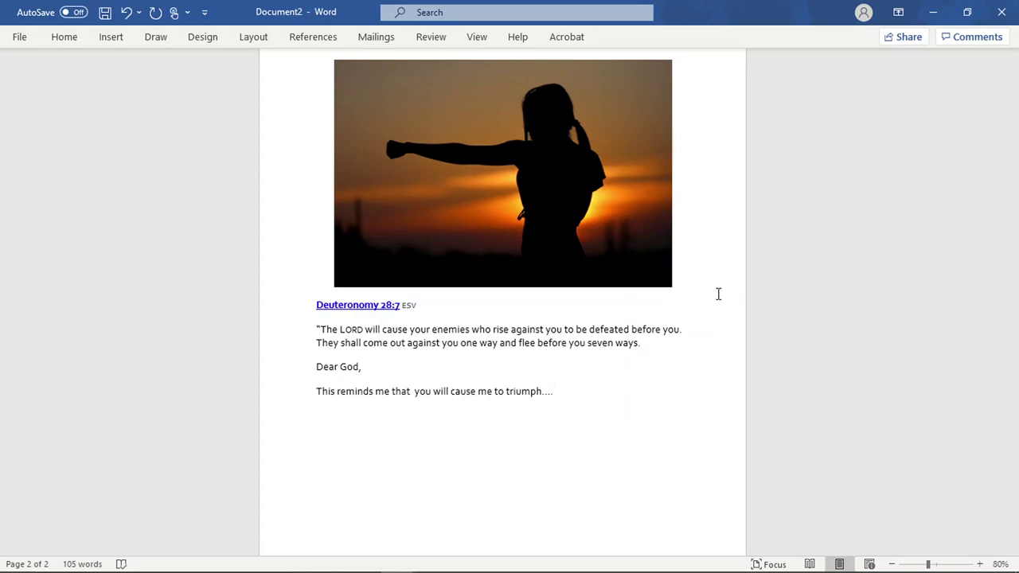
pyautogui.scroll(6, 718, 293)
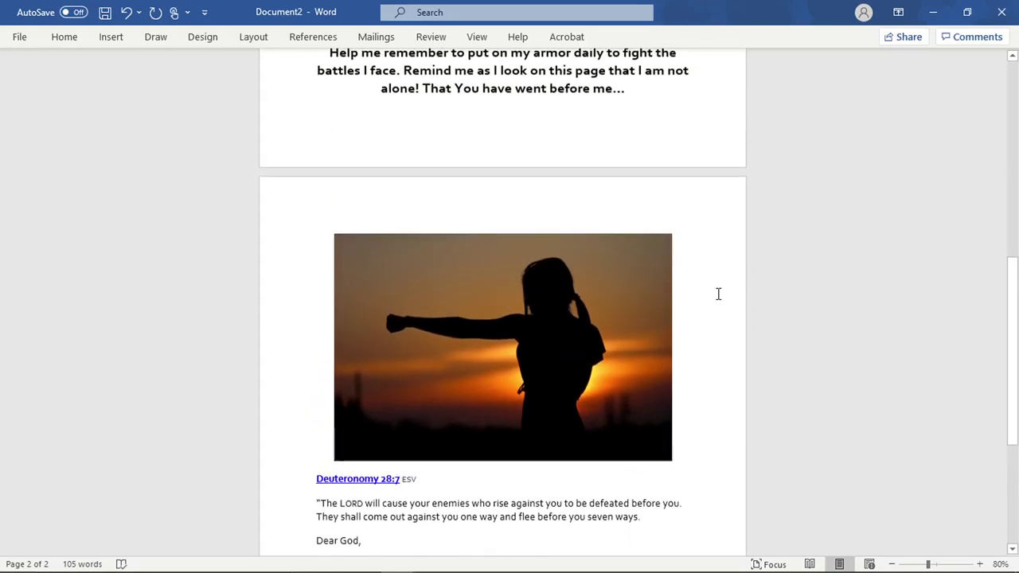
pyautogui.scroll(7, 718, 293)
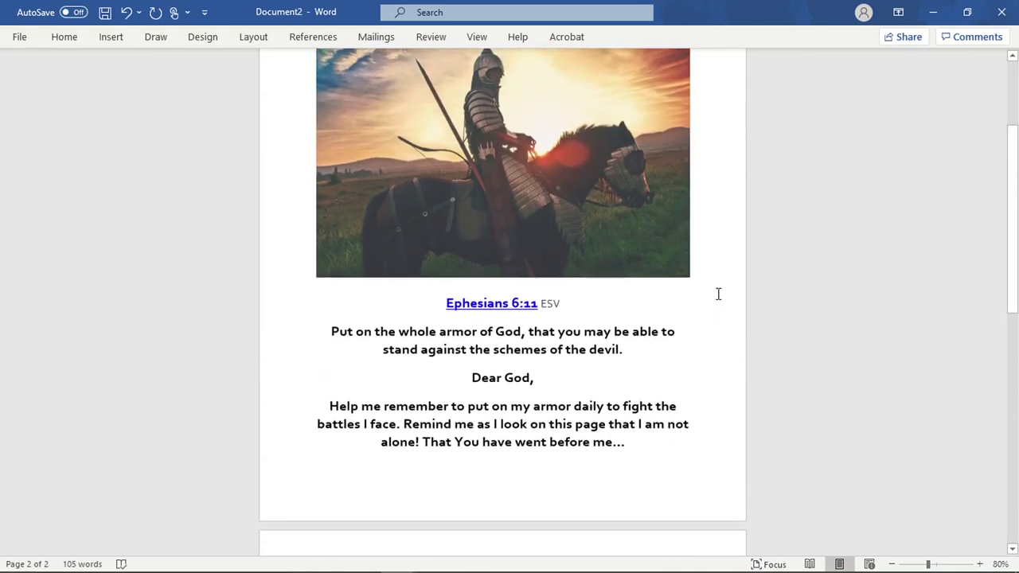
pyautogui.scroll(2, 718, 294)
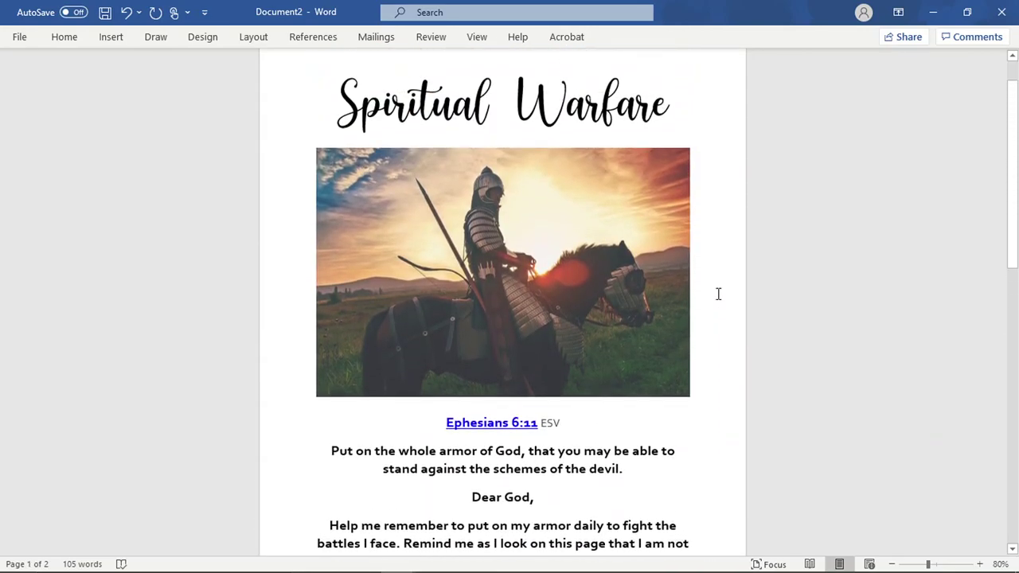
pyautogui.scroll(-8, 718, 293)
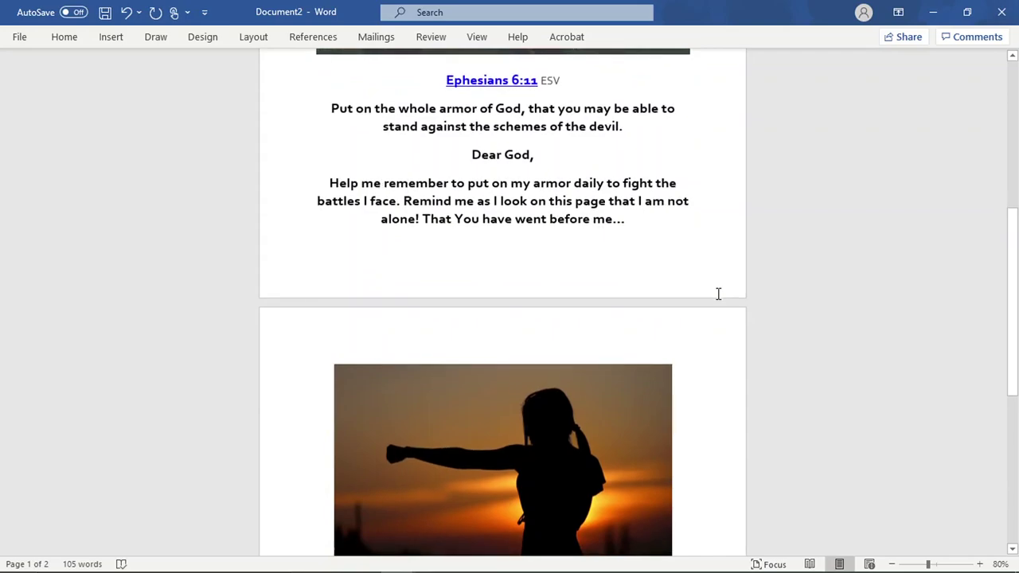
pyautogui.scroll(-1, 718, 294)
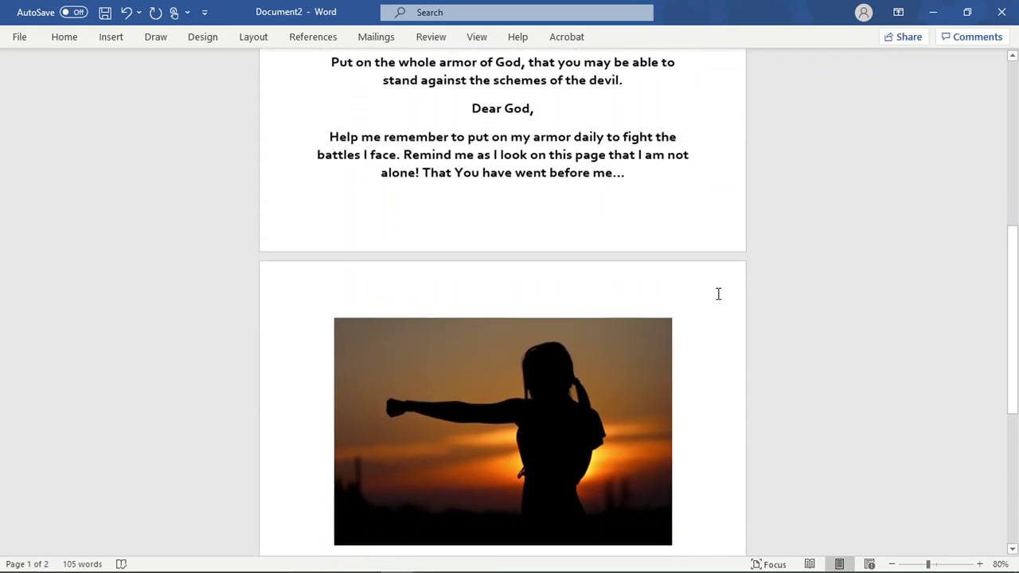
pyautogui.scroll(-6, 718, 294)
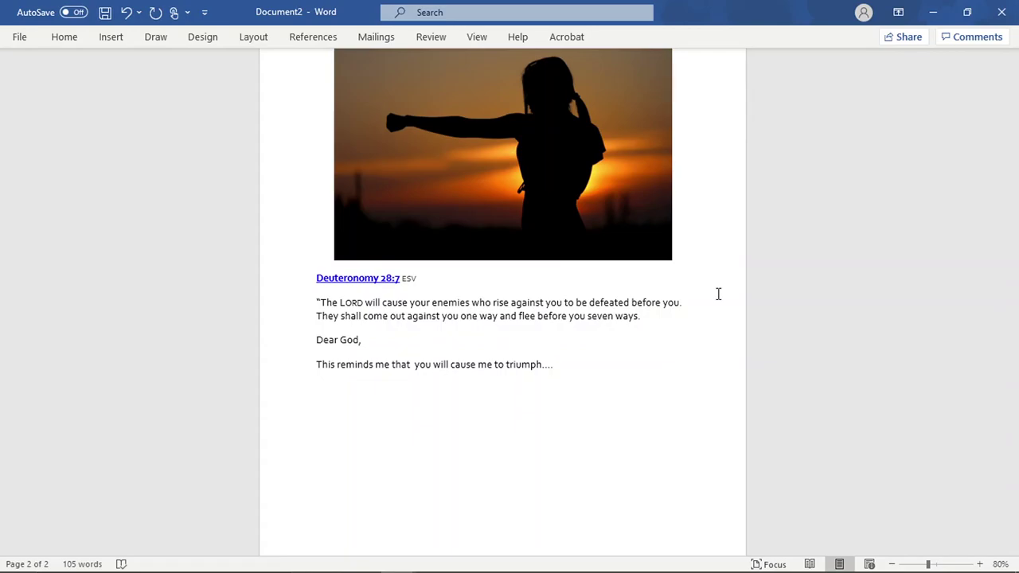
pyautogui.scroll(9, 718, 294)
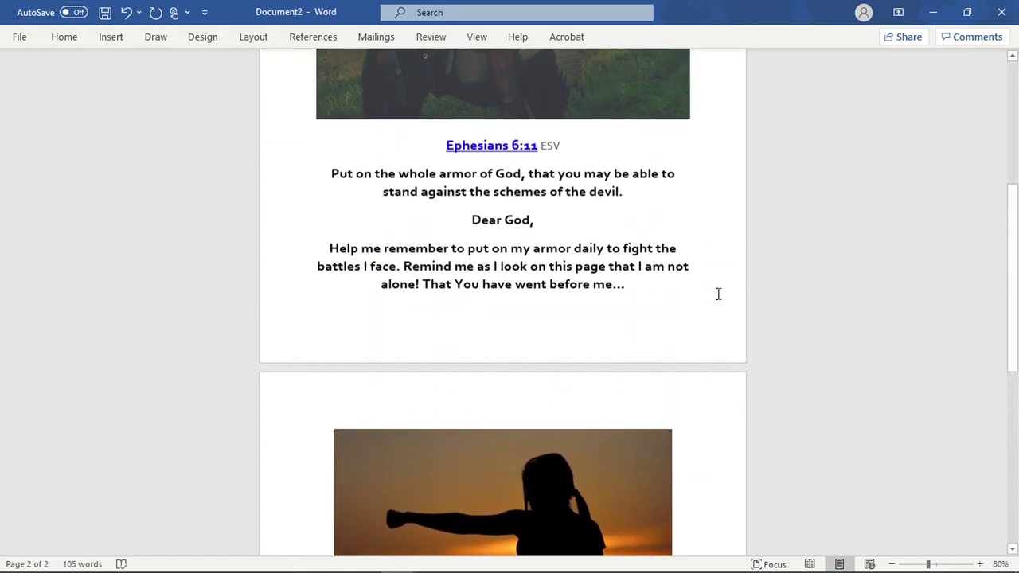
pyautogui.scroll(4, 718, 294)
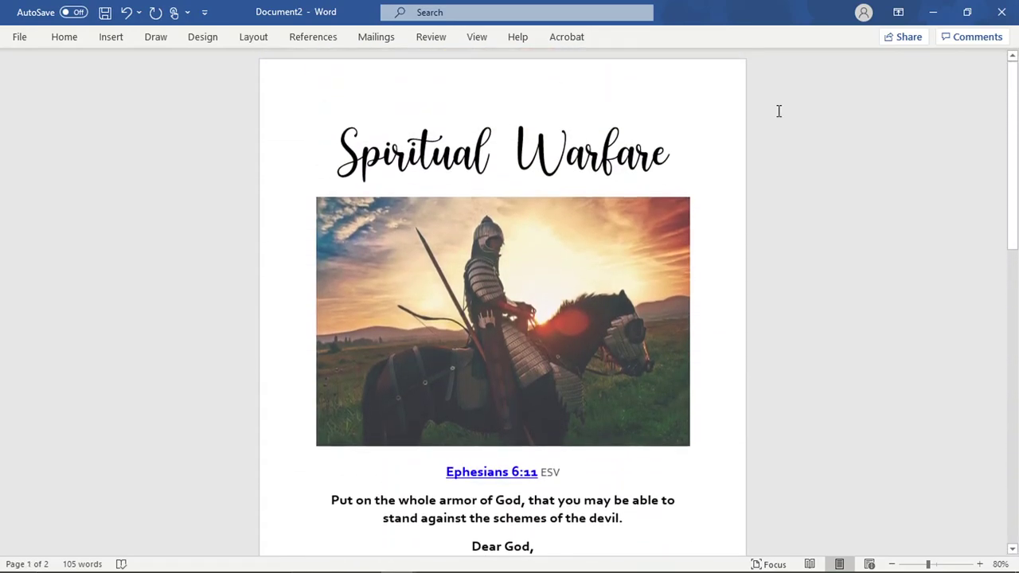
# Minimize Word and select the full John 8:32 heading and verse on OpenBible
pyautogui.click(933, 12)
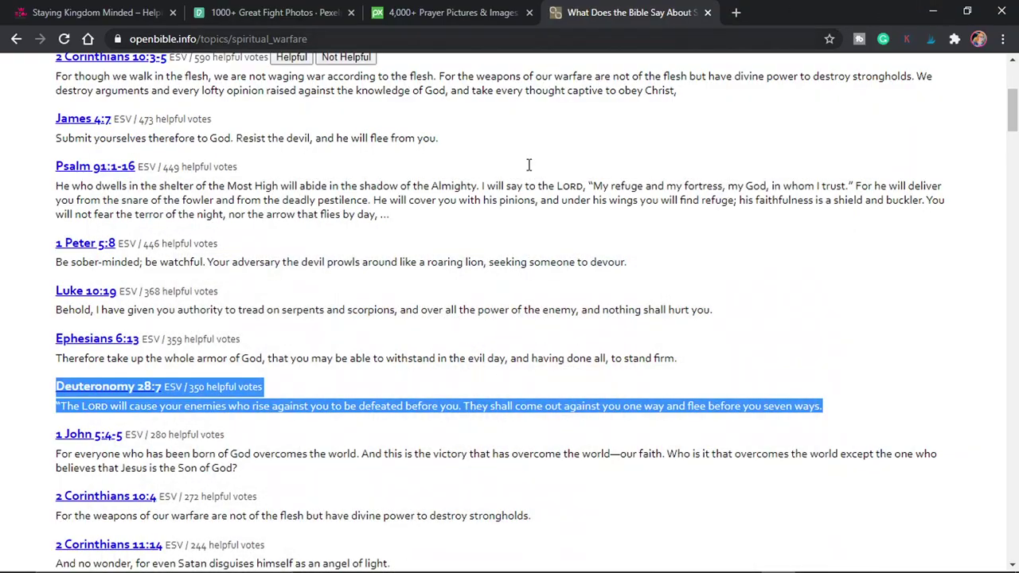
pyautogui.scroll(-1, 466, 289)
pyautogui.scroll(-5, 466, 288)
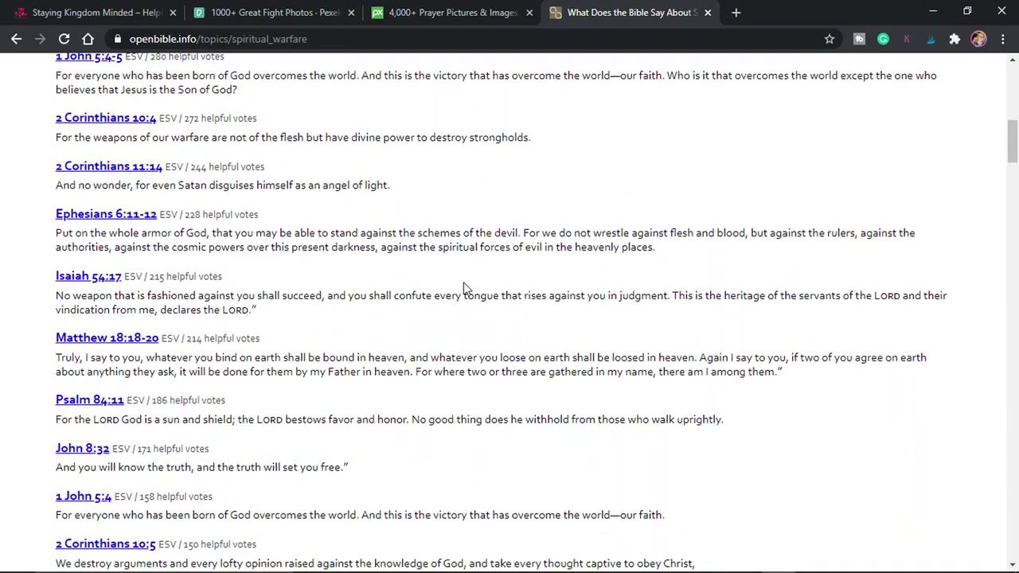
pyautogui.scroll(-2, 466, 288)
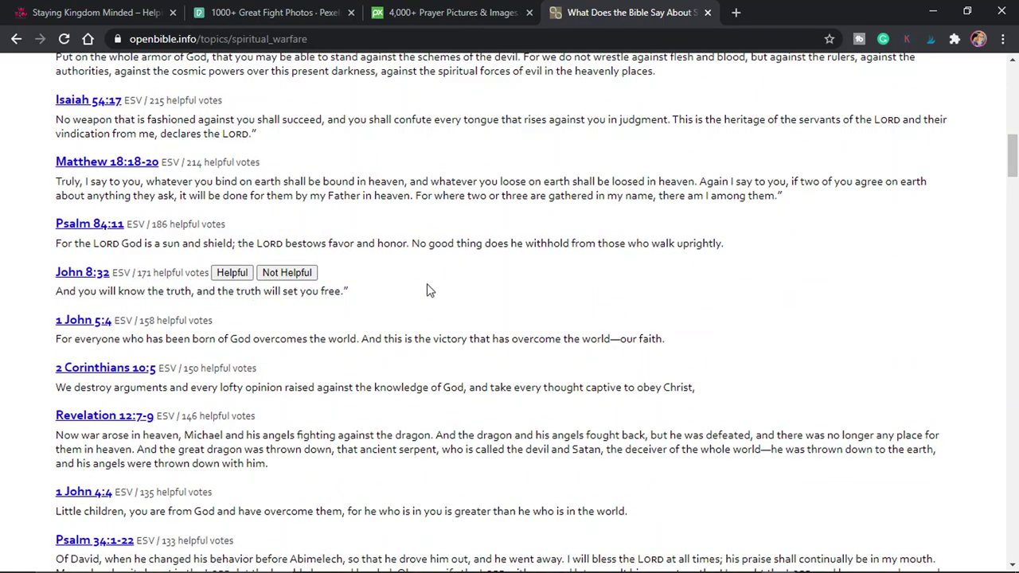
pyautogui.moveTo(235, 292); pyautogui.dragTo(42, 300)
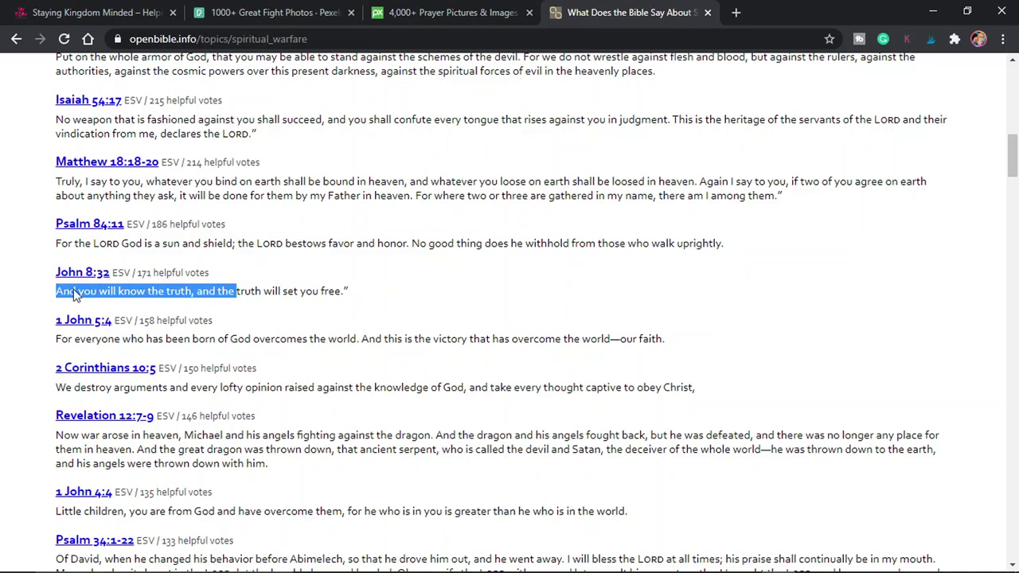
pyautogui.click(371, 302)
pyautogui.moveTo(371, 299); pyautogui.dragTo(38, 286)
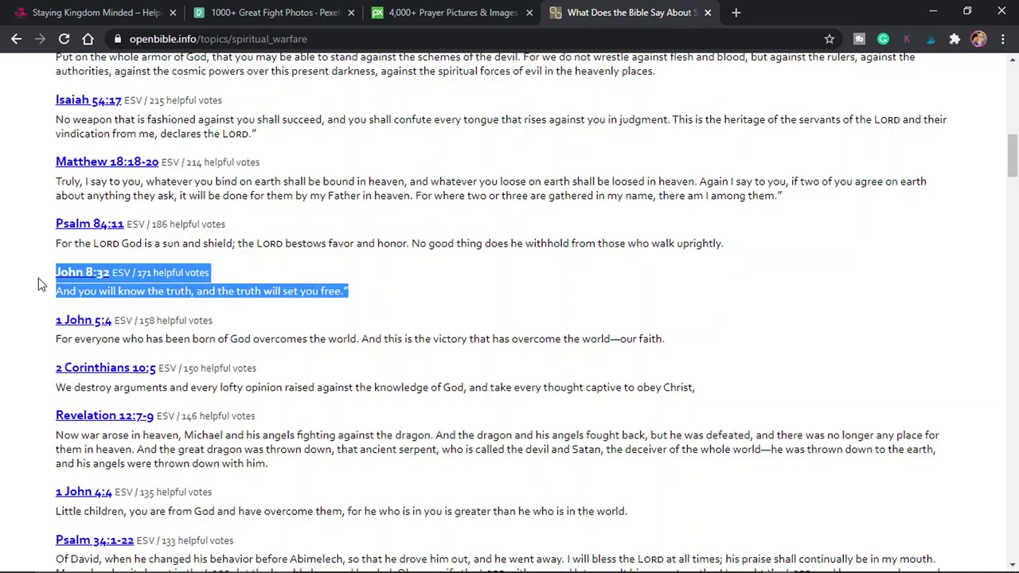
# Paste John 8:32 onto the new third page and delete '171 helpful votes'
pyautogui.click(397, 558)
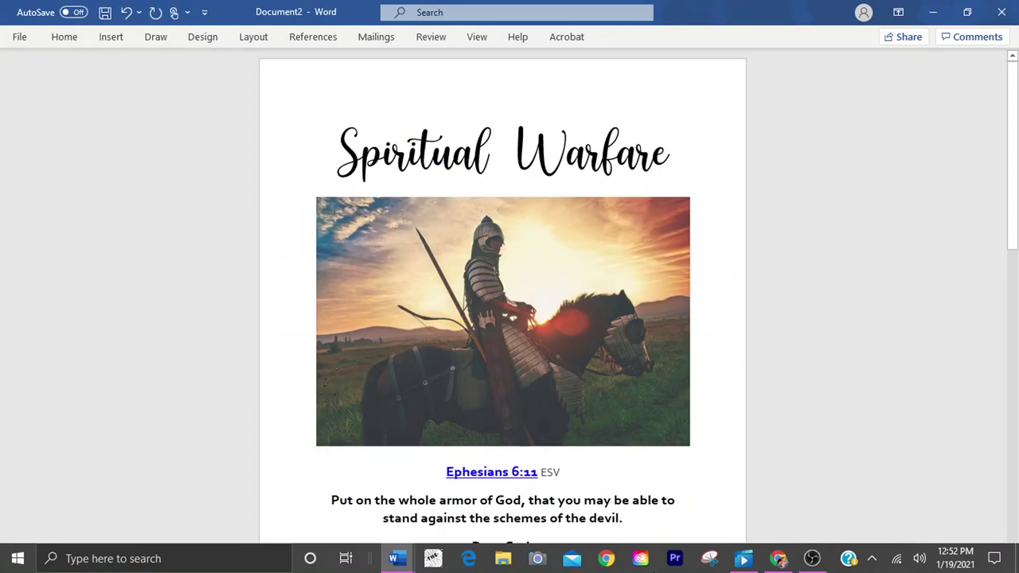
pyautogui.scroll(-15, 673, 317)
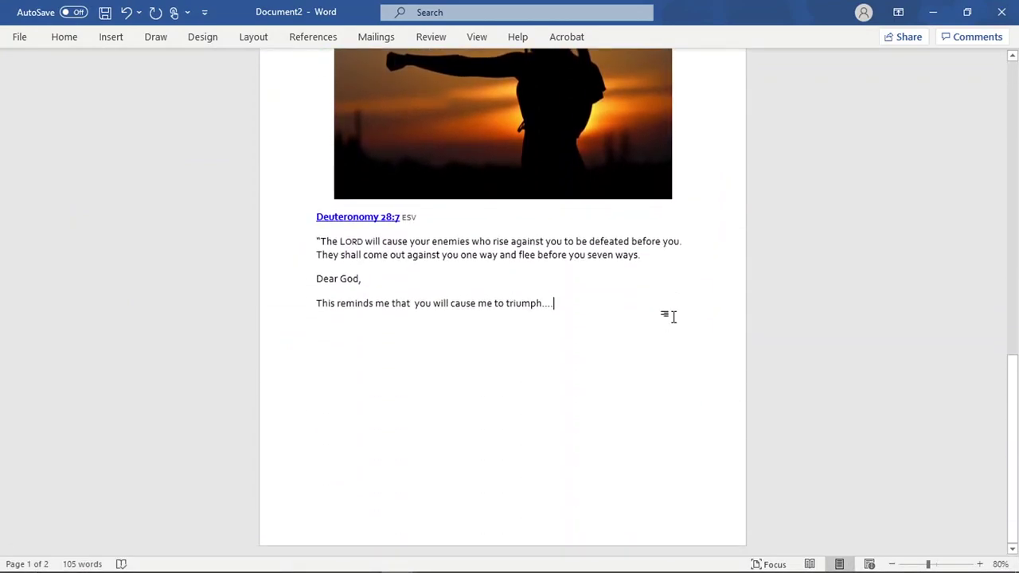
pyautogui.press('Down')
pyautogui.press('Down')
pyautogui.press('Down')
pyautogui.press('Down')
pyautogui.press('Down')
pyautogui.press('Down')
pyautogui.press('Down')
pyautogui.press('Down')
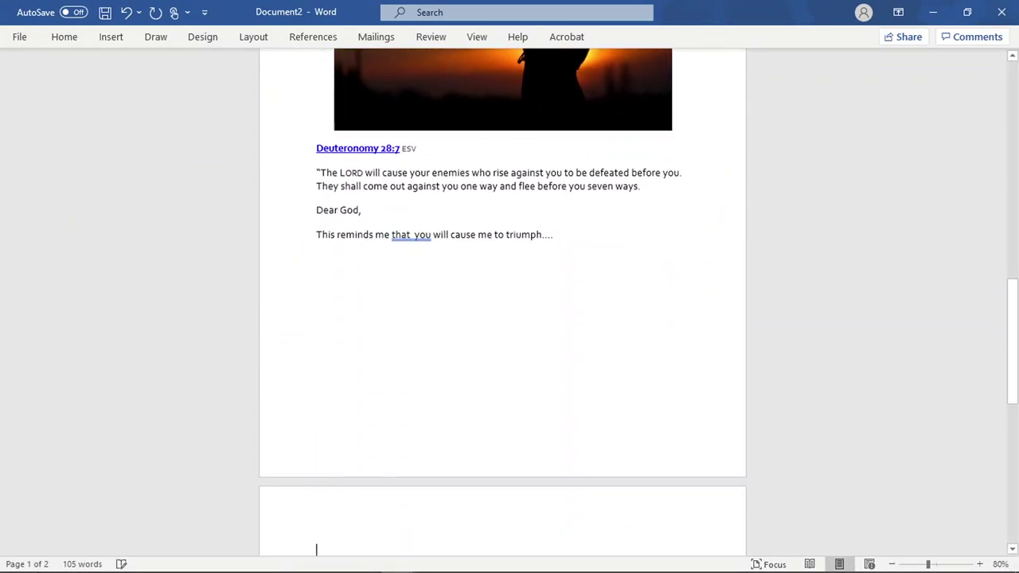
pyautogui.write('John 8:32 ESV | 171 helpful votes\\nAnd you will know the truth, and the truth will set you free."')
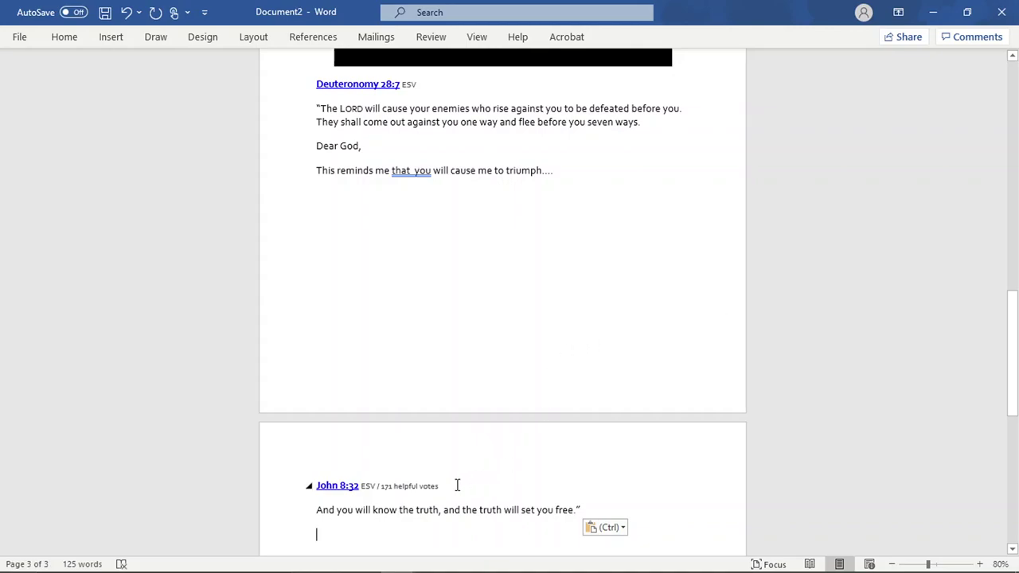
pyautogui.moveTo(457, 483); pyautogui.dragTo(377, 486)
pyautogui.press('Delete')
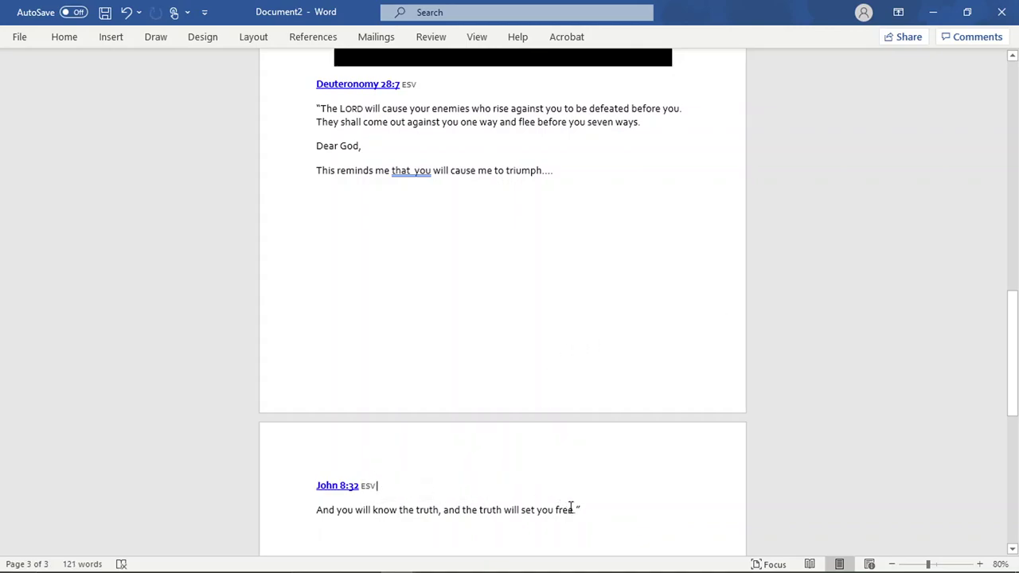
# Add a 'Dear God,' line and an empty line below the verse
pyautogui.click(593, 506)
pyautogui.press('Return')
pyautogui.write('Dear ')
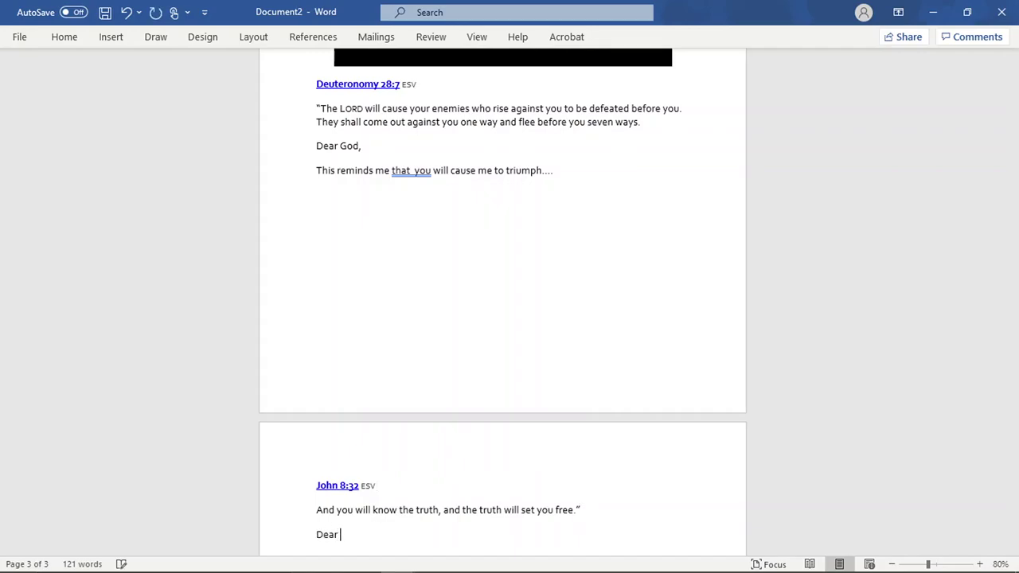
pyautogui.write('God,')
pyautogui.press('Return')
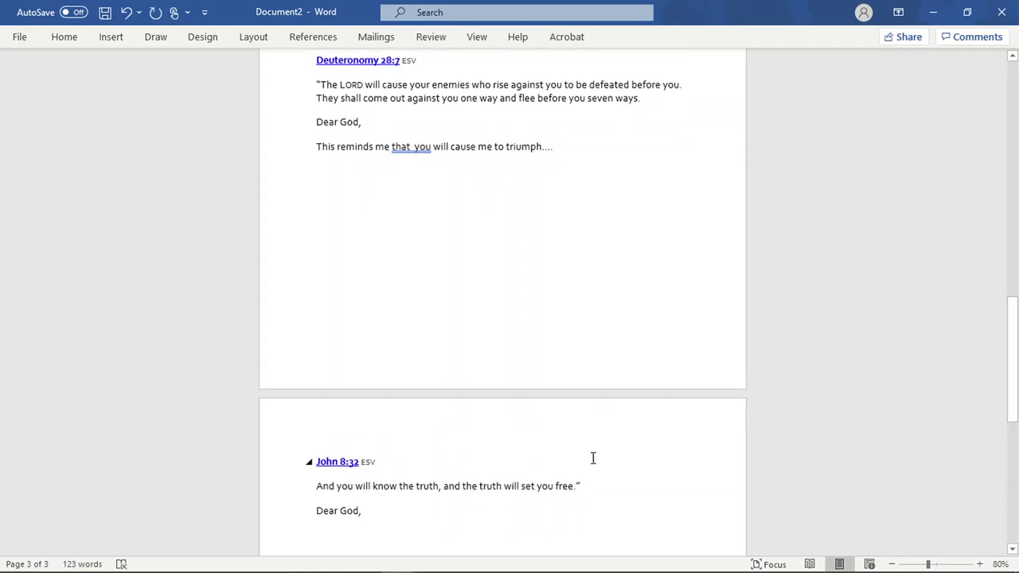
pyautogui.scroll(-3, 592, 458)
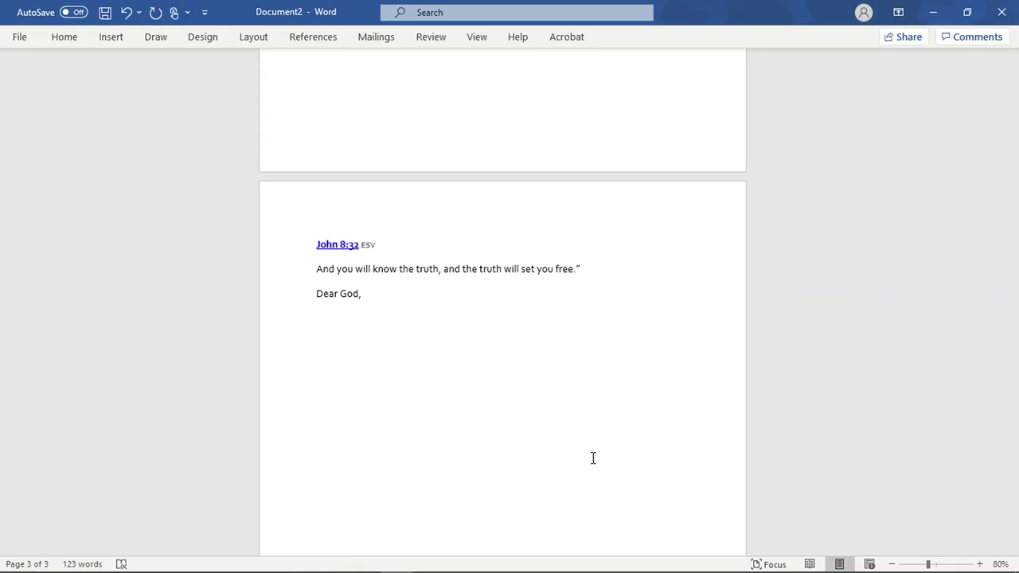
# Minimize Word, go to the Staying Kingdom Minded tab, and start typing youtube in a new tab
pyautogui.click(933, 12)
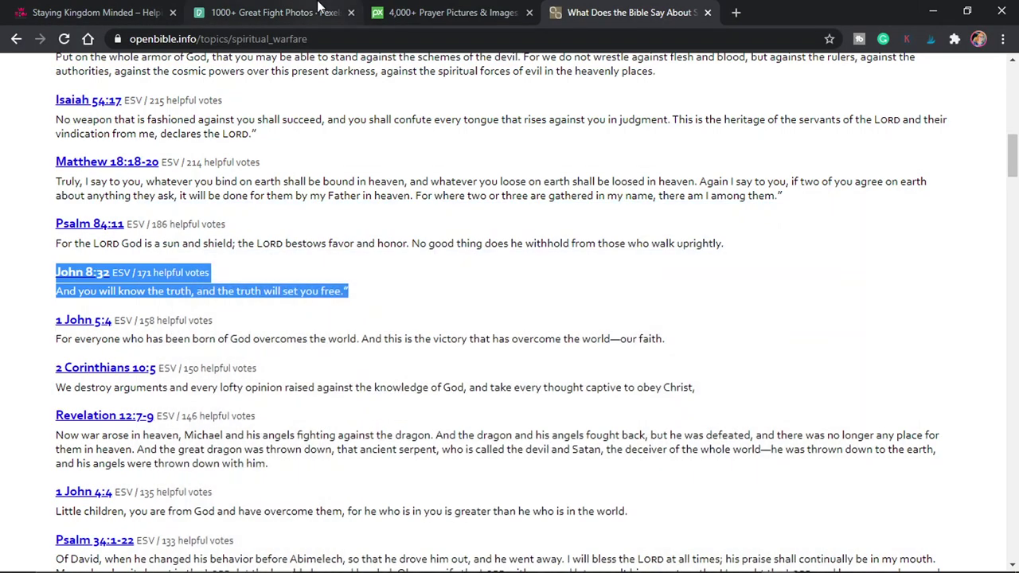
pyautogui.click(155, 12)
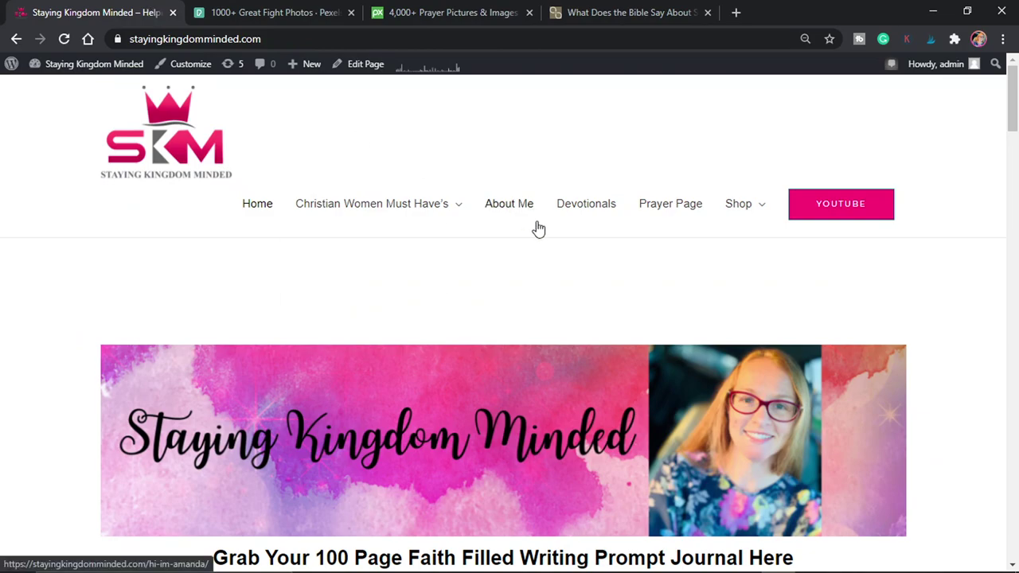
pyautogui.click(736, 12)
pyautogui.write('youtube.com')
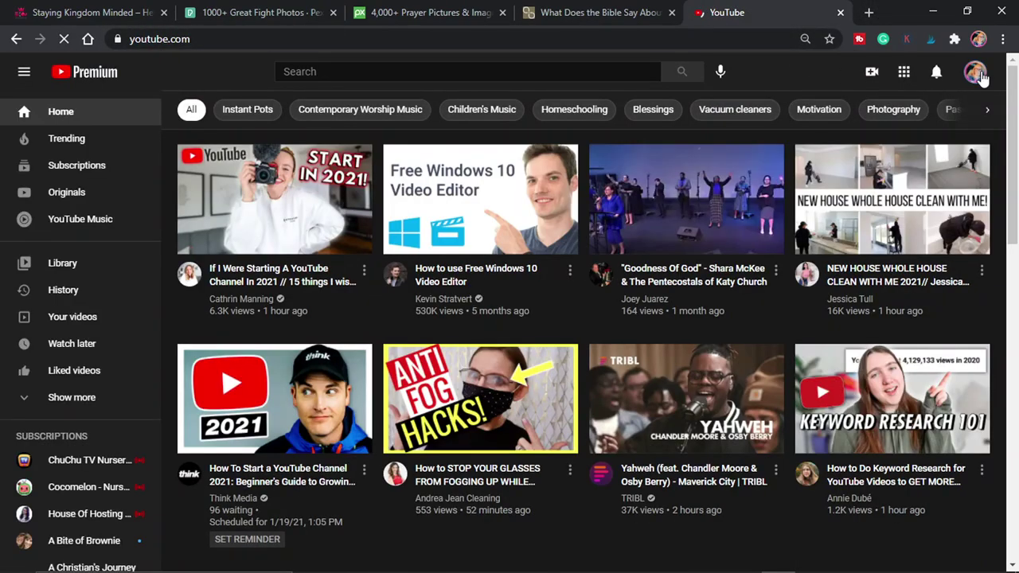
# Go to the Staying Kingdom Minded channel via the account menu and pause its trailer
pyautogui.click(977, 73)
pyautogui.click(845, 173)
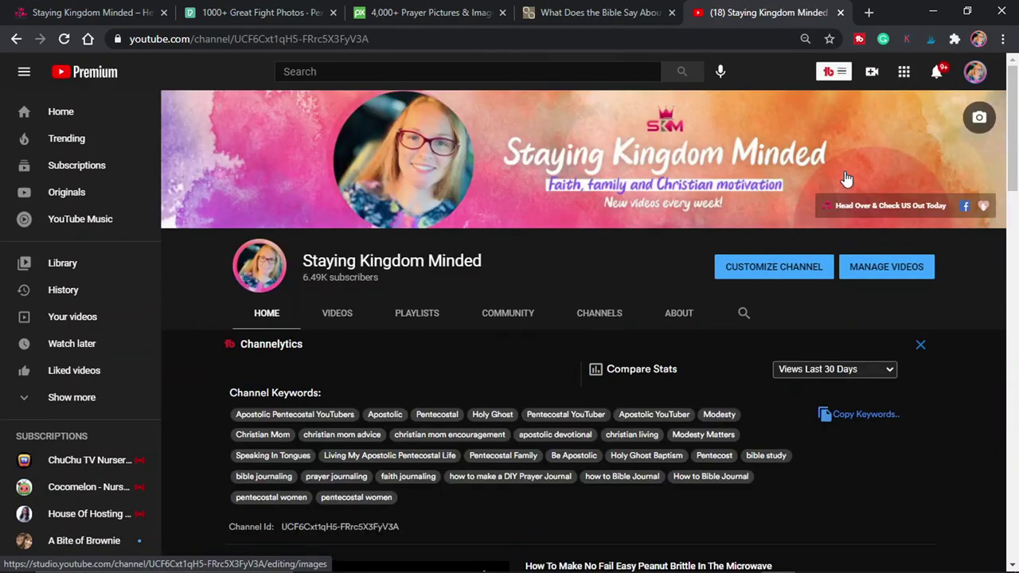
pyautogui.scroll(-6, 553, 384)
pyautogui.scroll(2, 290, 253)
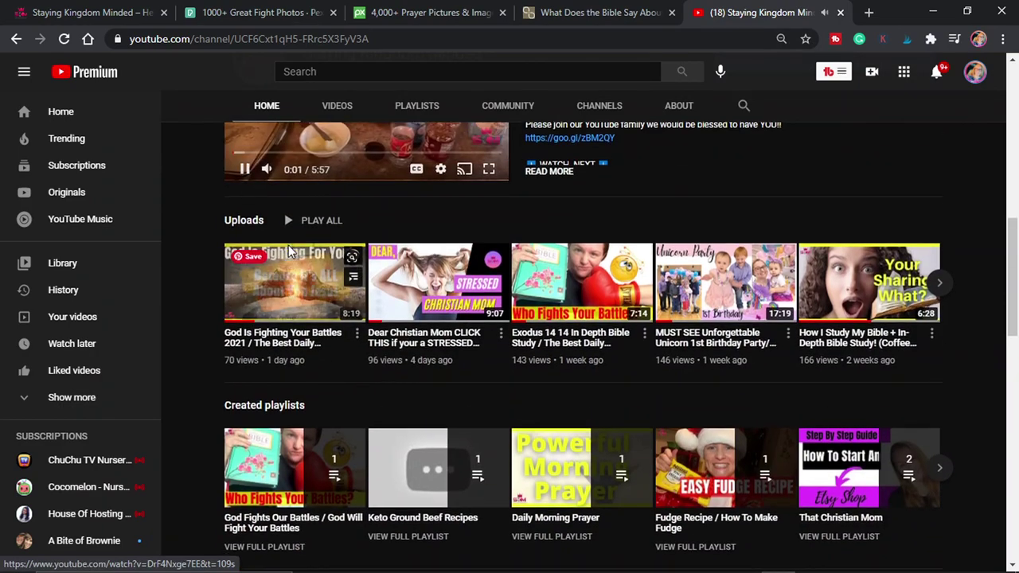
pyautogui.click(244, 175)
pyautogui.scroll(7, 619, 205)
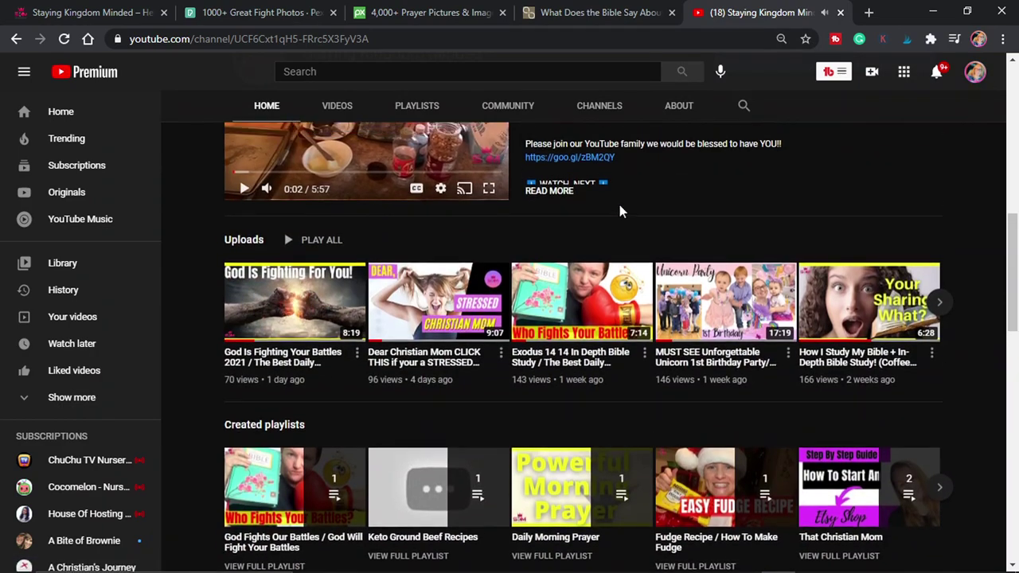
pyautogui.scroll(1, 619, 205)
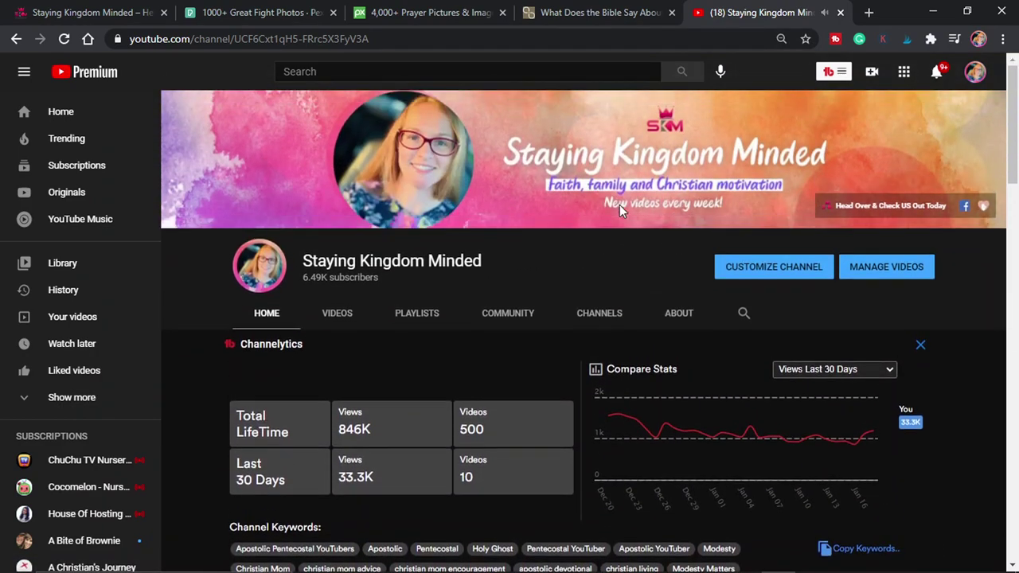